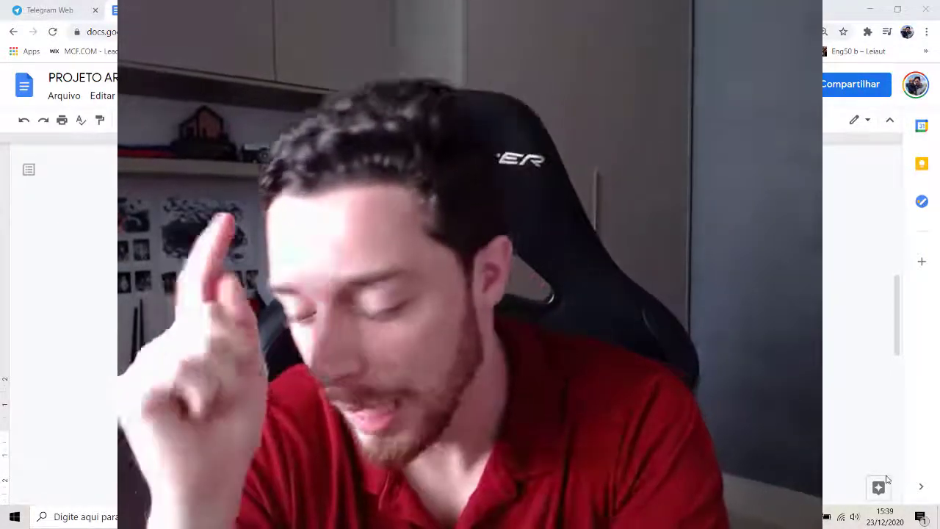
- Mute the sound and scroll down to the Projetos CAIXA list on page 2
key("XF86AudioMute")
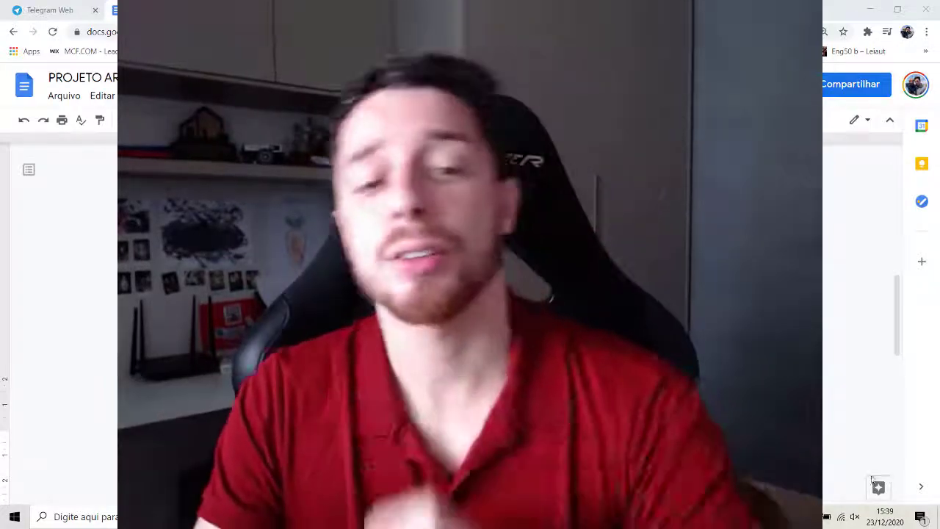
scroll(887, 479, "down", 3)
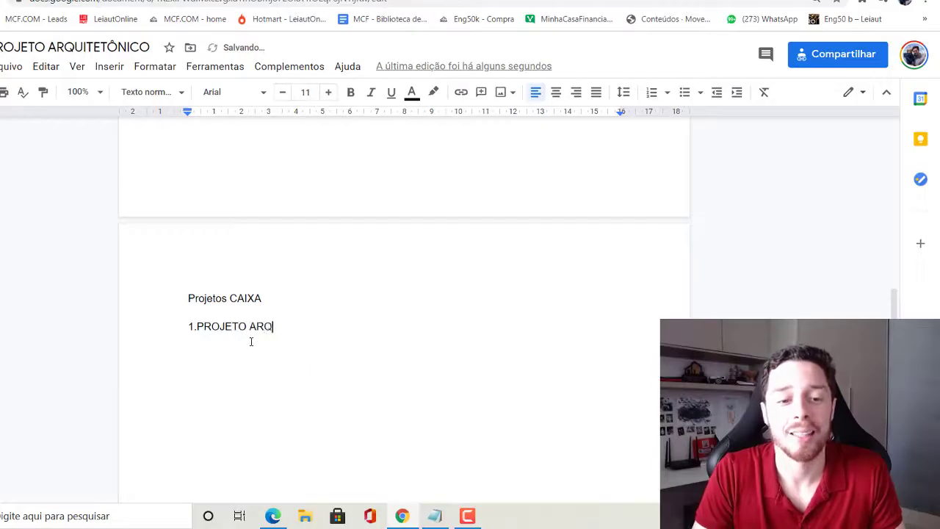
- Finish item 1 as PROJETO ARQUITETÔNICO with its '*precisa estar aprovado? NÃO!' note, then add 2.MEMORIAL DESCRITIVO
type("UITETÔNICO")
type("*precisa estar aprovado? NÃO!")
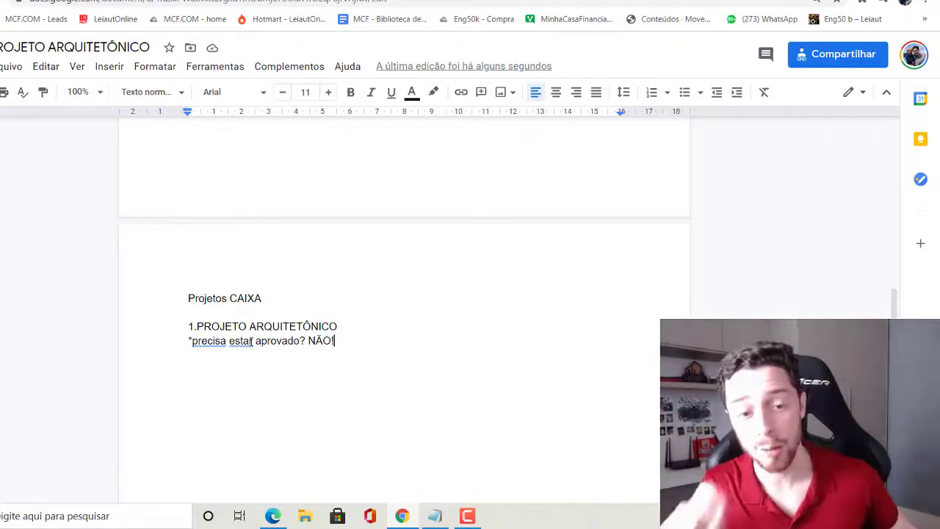
key("Return")
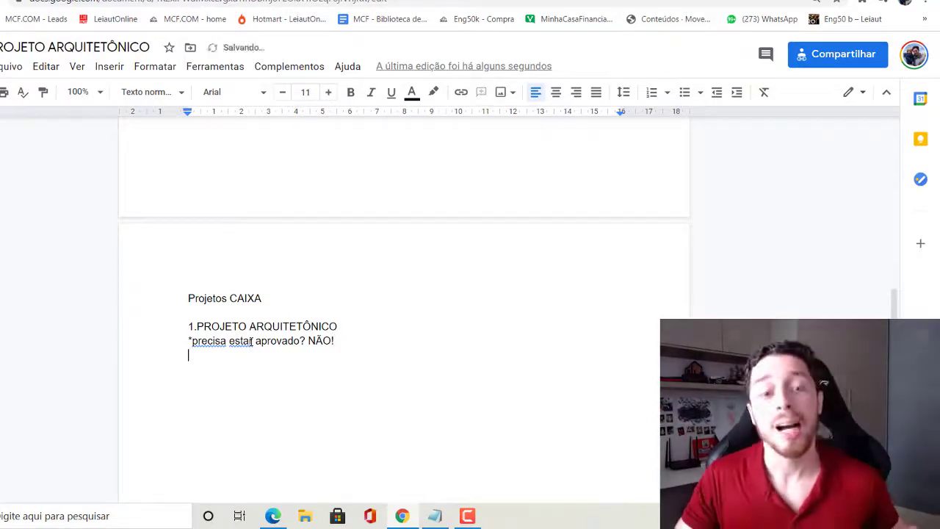
key("Return")
type("2.MEMORIAL DESCRITIVO")
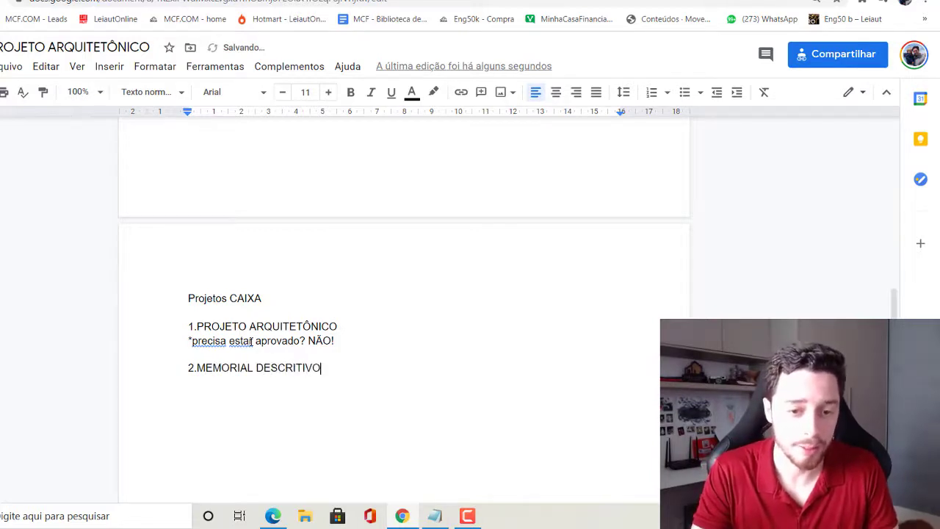
- Type 3.PFUI as the third required document below 2.MEMORIAL DESCRITIVO
type("UI")
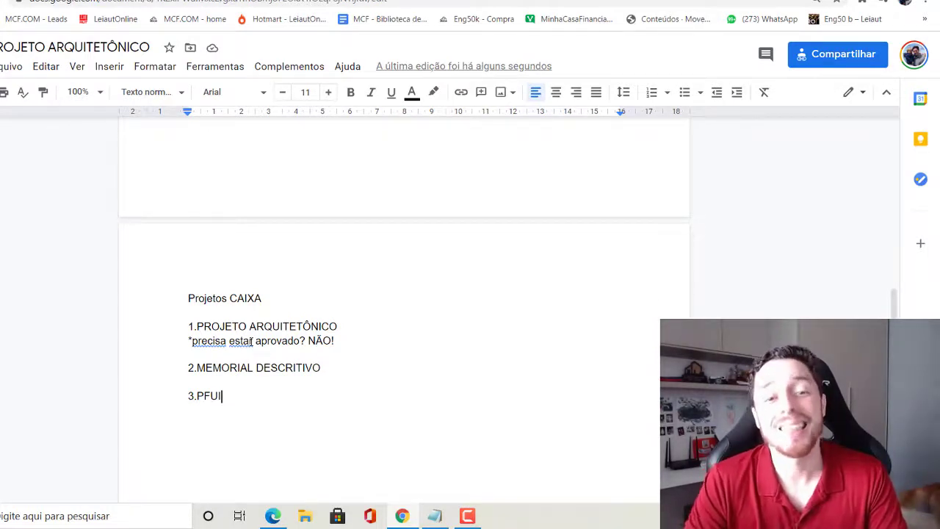
- Add 4.ART / RRT after a blank line below 3.PFUI
key("Return")
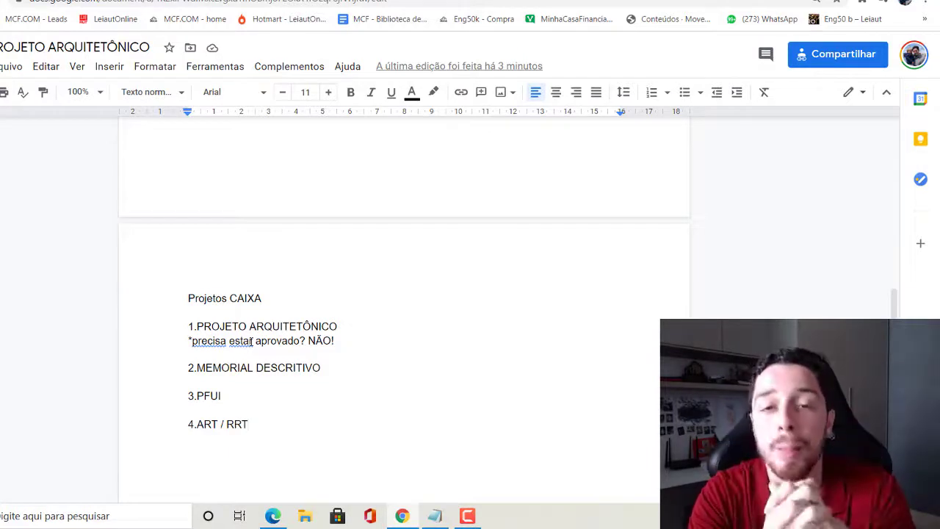
- Add a PROCESSO heading with step '1.CLIENTE - NÃO TEM DINHEIRO! … N QUER SE DESCAPTALIZAR'
key("Return")
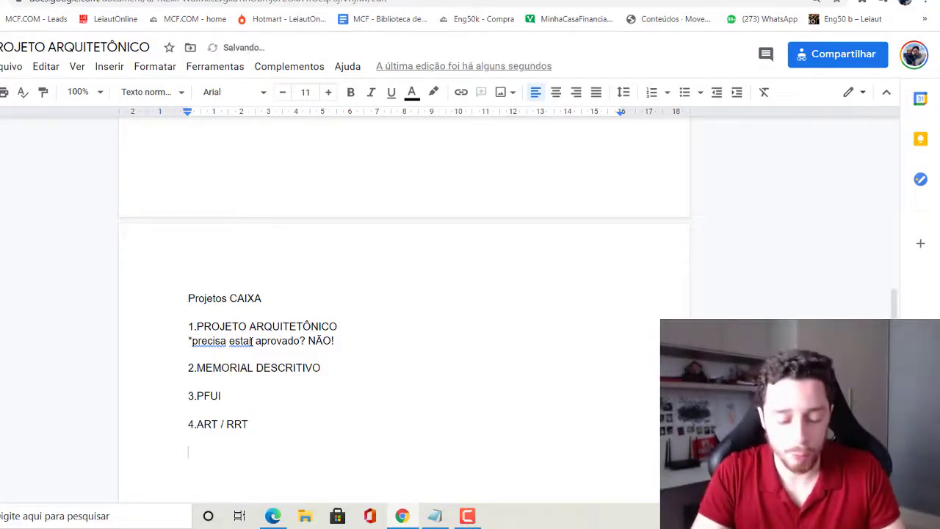
type("PROCESSO -")
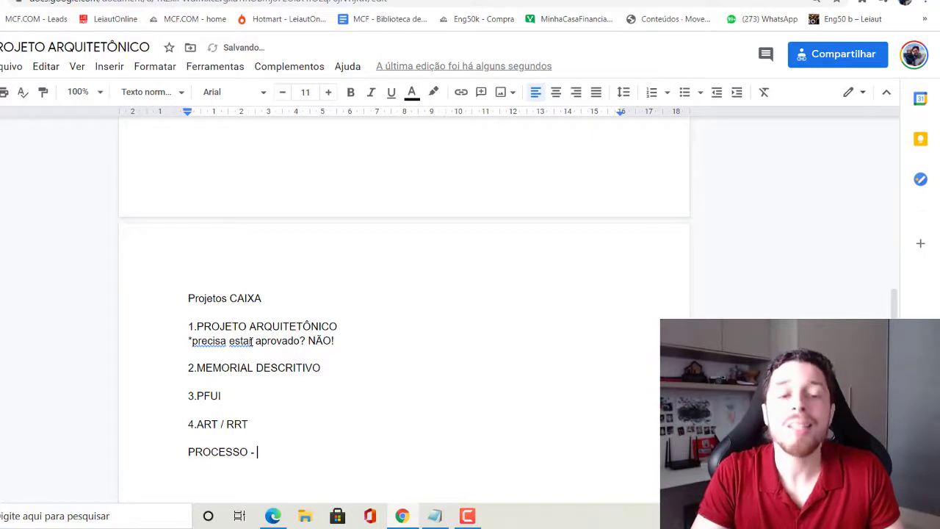
key("BackSpace")
key("BackSpace")
type("1.CLIENTE - NÃO TEM DINHEIRO! CLIENTE TA LISO! OU O CLIENTE N QUE")
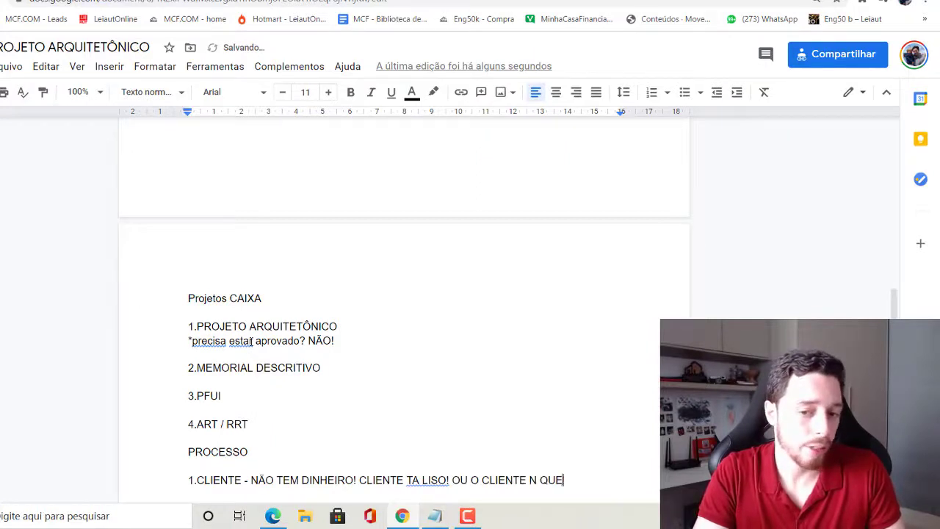
type("R")
type("SCAPTALIZAR")
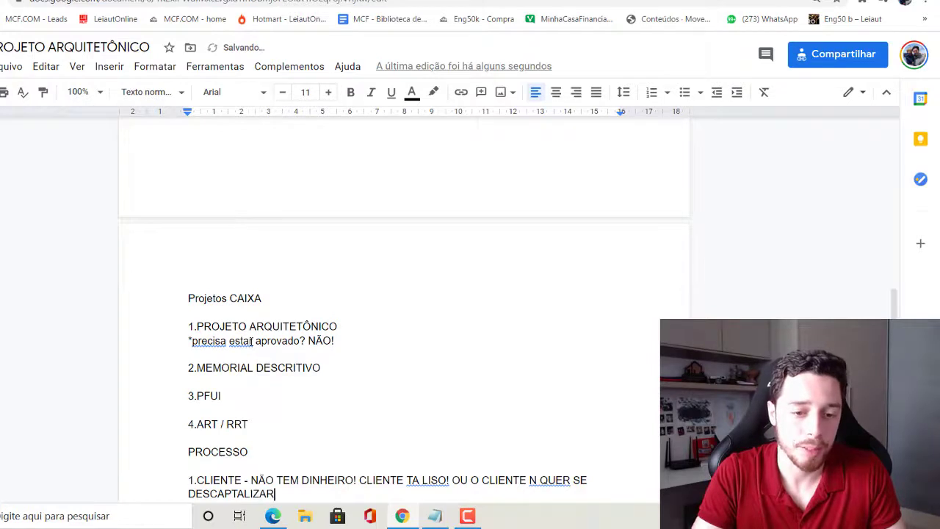
key("Return")
key("Return")
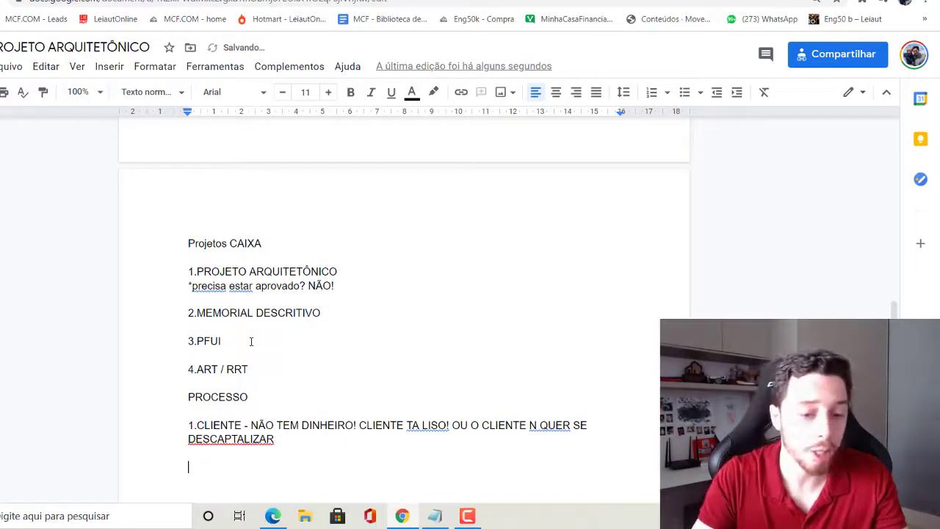
- Correct DESCAPTALIZAR to DESCAPITALIZAR and TA to TÁ, ending step 1 with a period
right_click(242, 438)
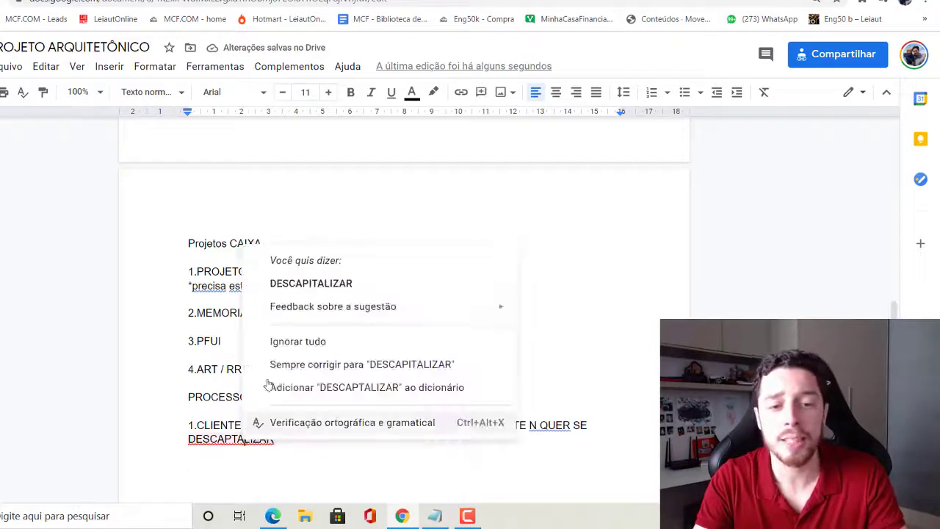
left_click(313, 283)
left_click(279, 465)
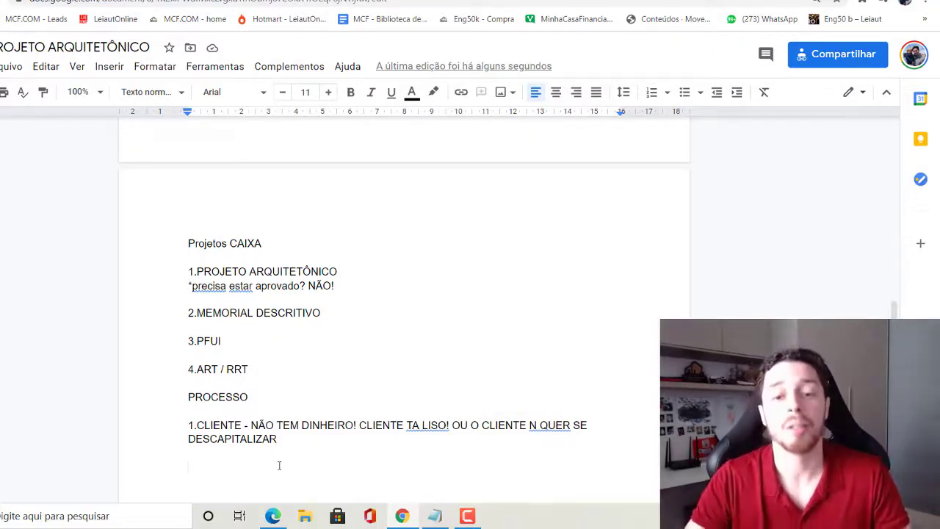
right_click(438, 433)
left_click(491, 328)
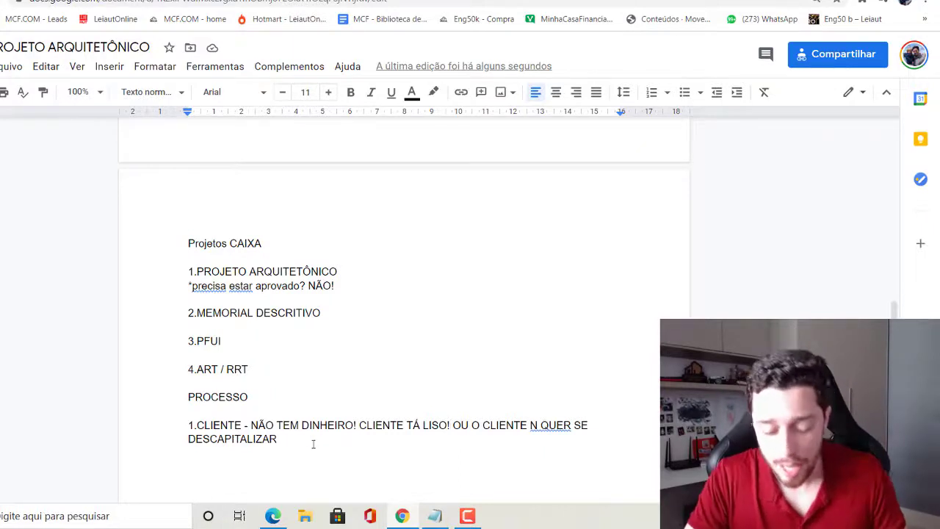
type(".")
key("Return")
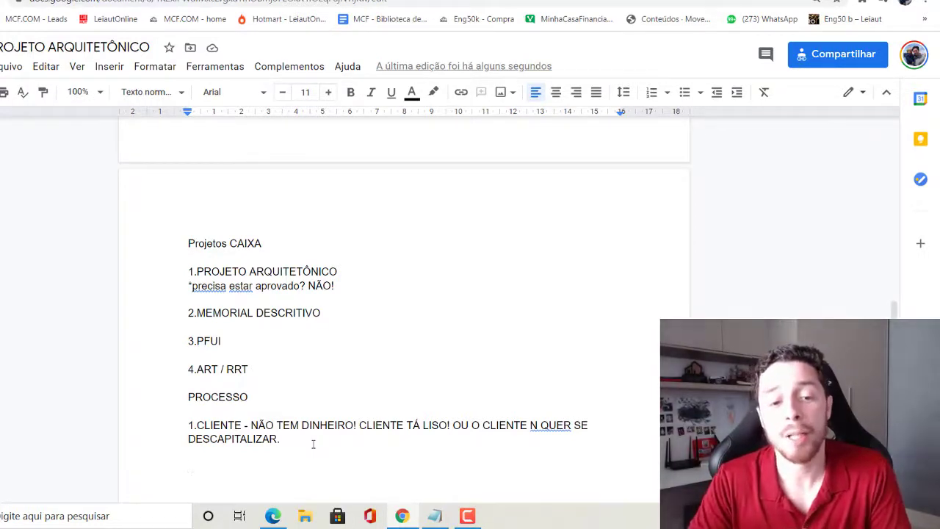
- Type step '2.ENG50K - PARCEIRO DO MCF -' with the line APROVAÇÃO DE CRÉDITO beneath it
type("2.ENG")
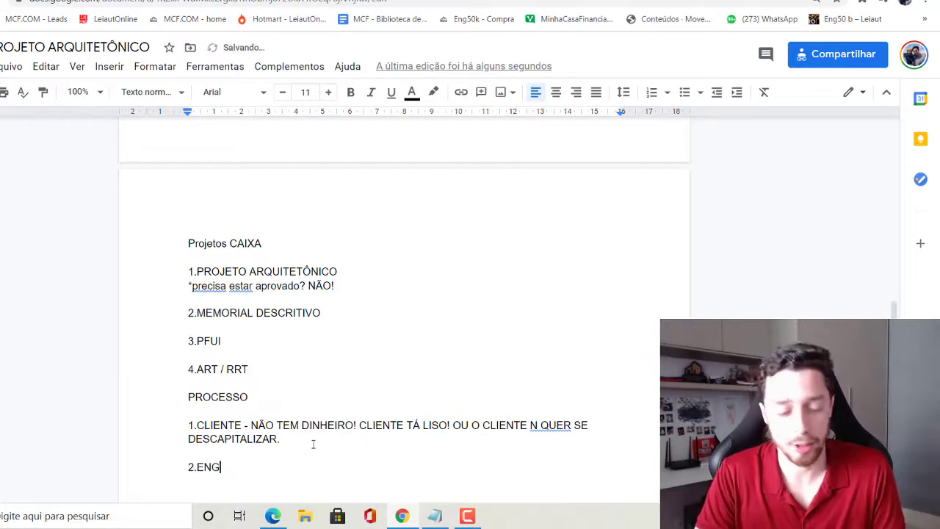
key("BackSpace")
key("BackSpace")
type("PARCEIRO DO MCF -")
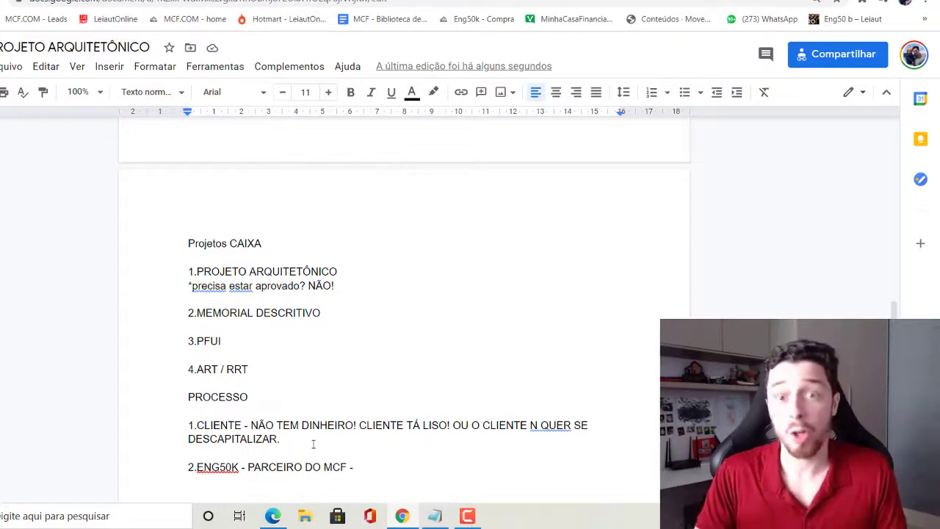
key("Return")
type("APROVAÇÃO DE CRÉDITO")
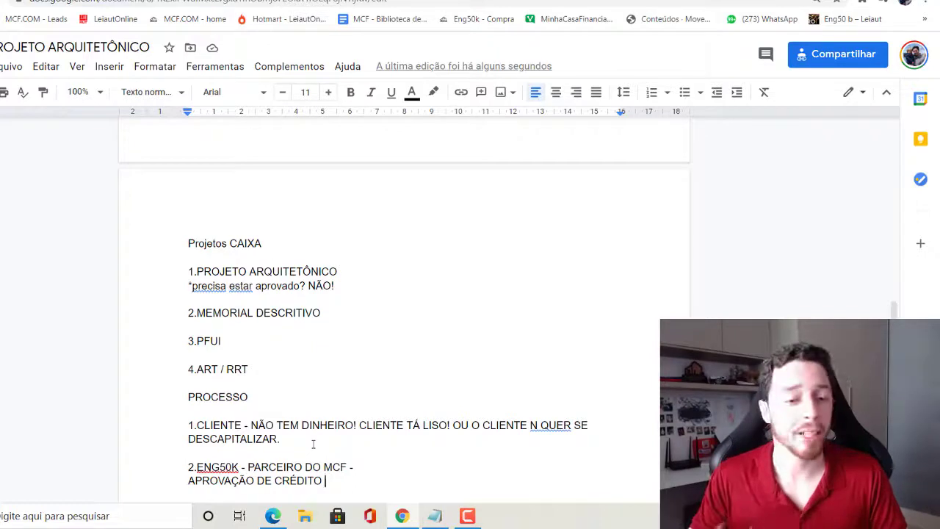
- List RG, CPF, civil status, residence and income proof (IR, CONTRA, PRO LABORE) under APROVAÇÃO DE CRÉDITO
key("Return")
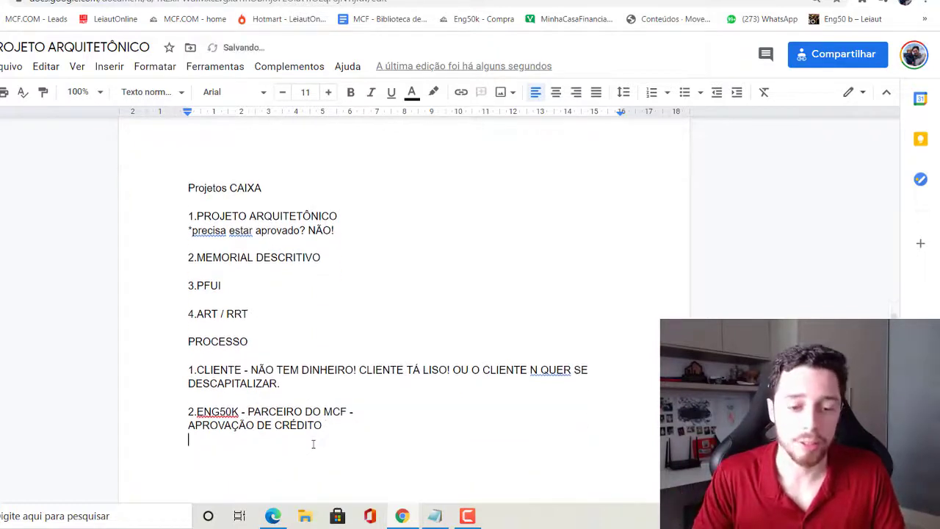
type("RG,CPF")
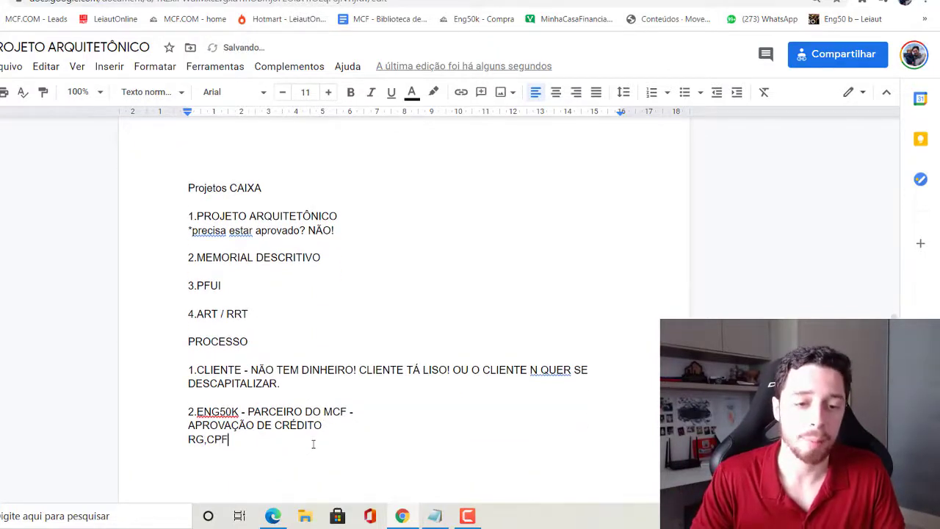
type(",COMPROVANTE DE ESTADO DIC")
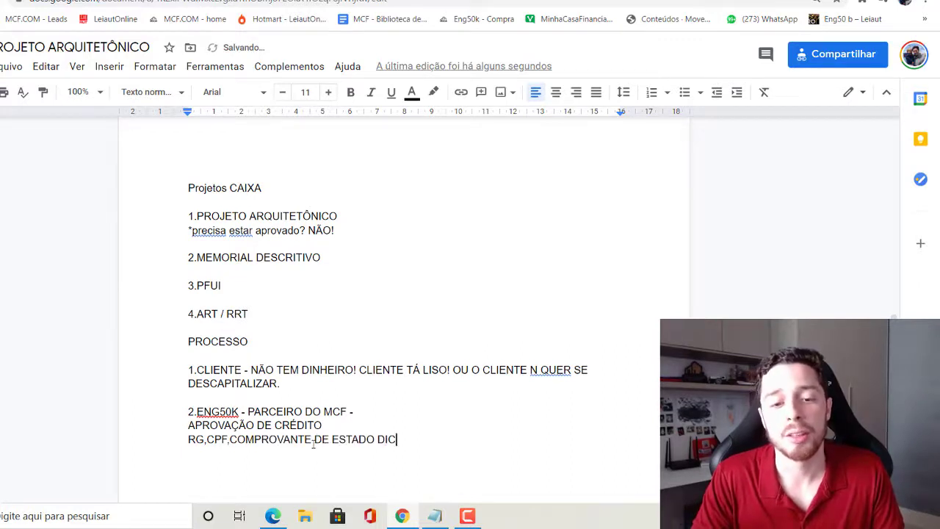
key("BackSpace")
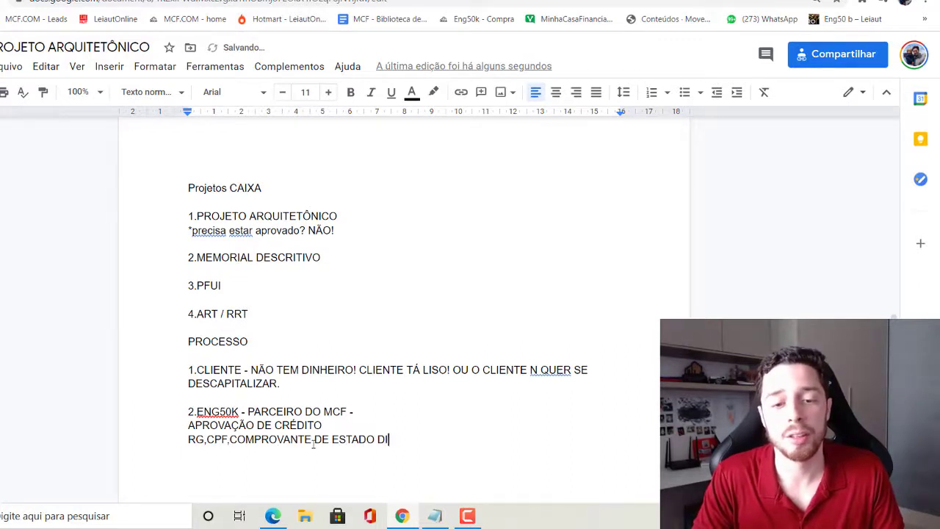
key("BackSpace")
type("IL,")
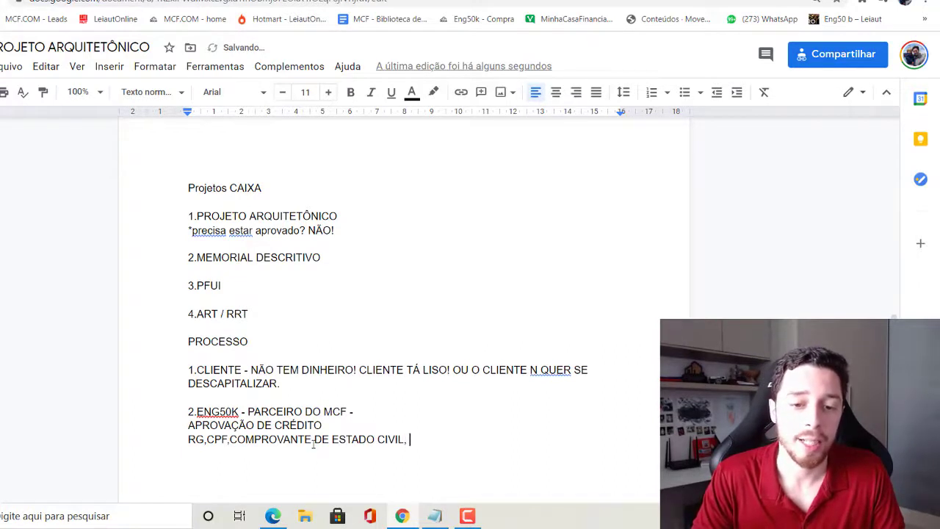
type(" C")
key("BackSpace")
key("BackSpace")
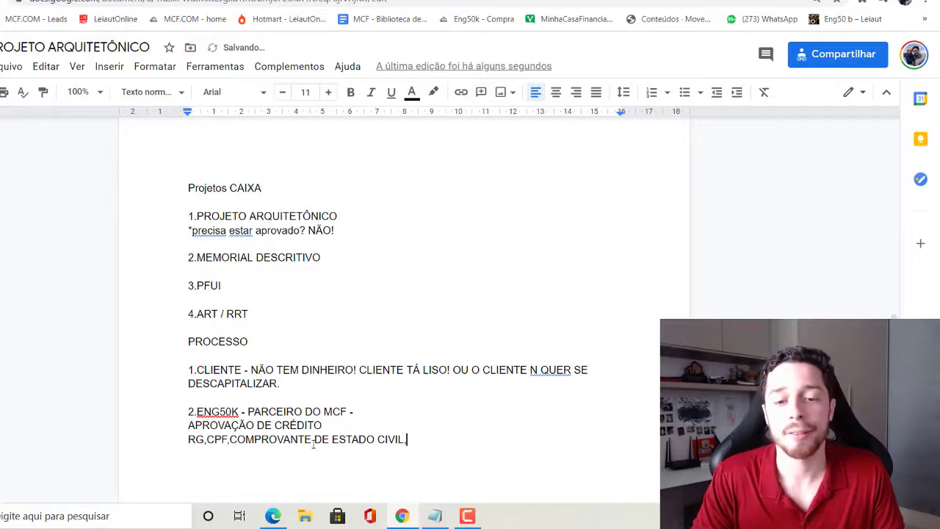
type("NTE DE RESID")
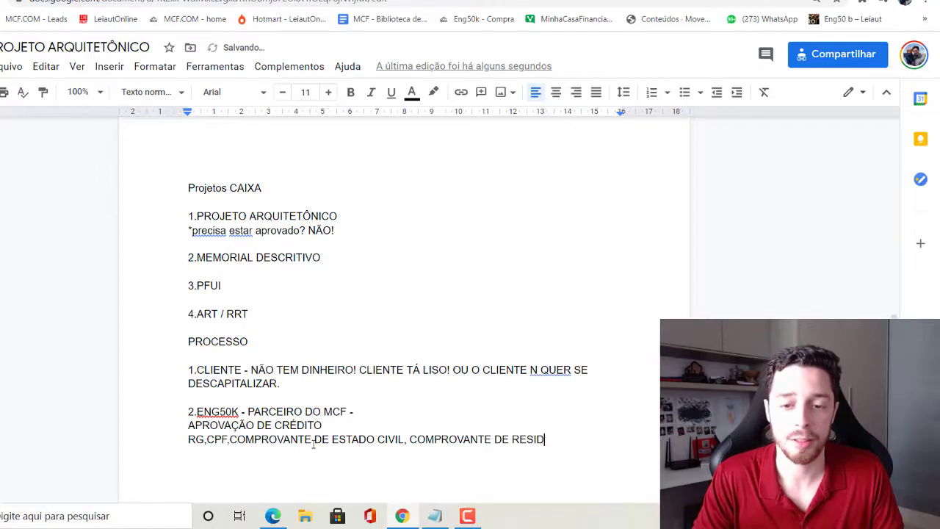
type("R")
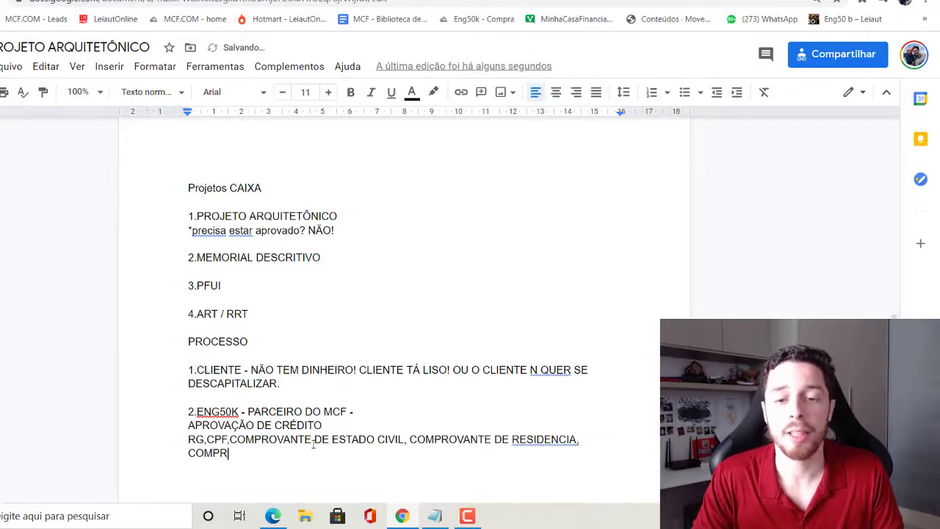
key("BackSpace")
key("BackSpace")
key("BackSpace")
type("OMPROVAÇ")
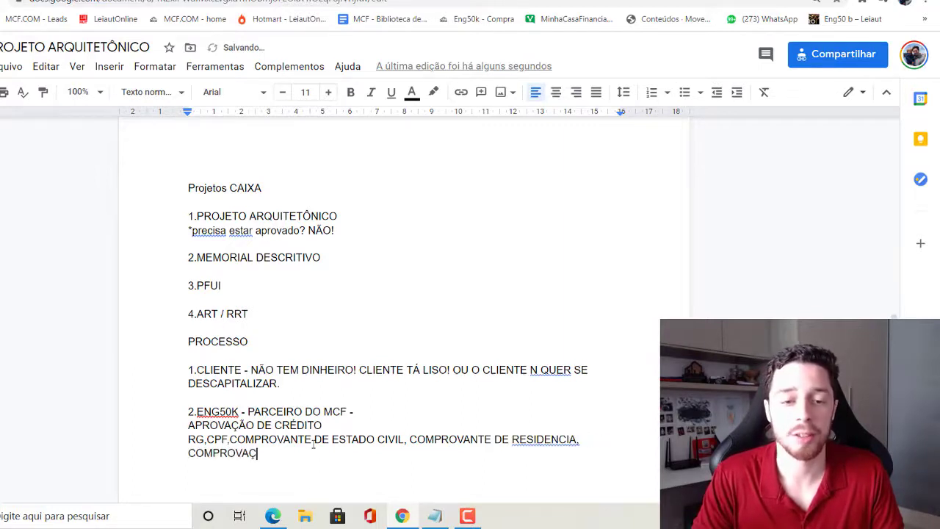
type("ÃO DE RENDA ")
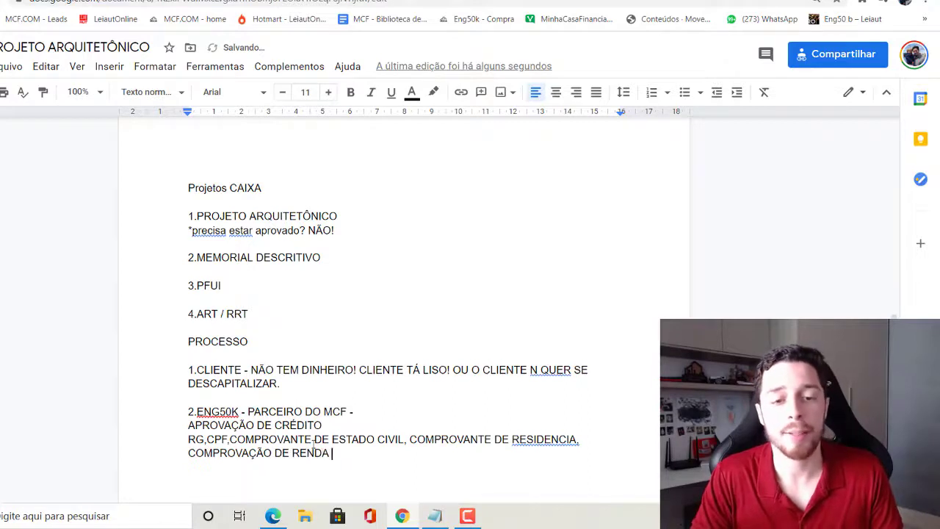
type("(IR, CONTRA,")
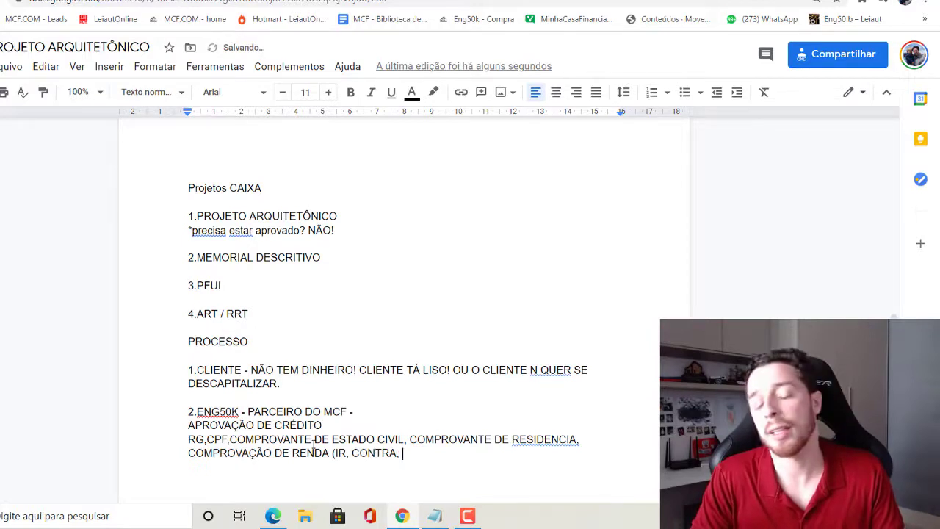
type("PRO LABO")
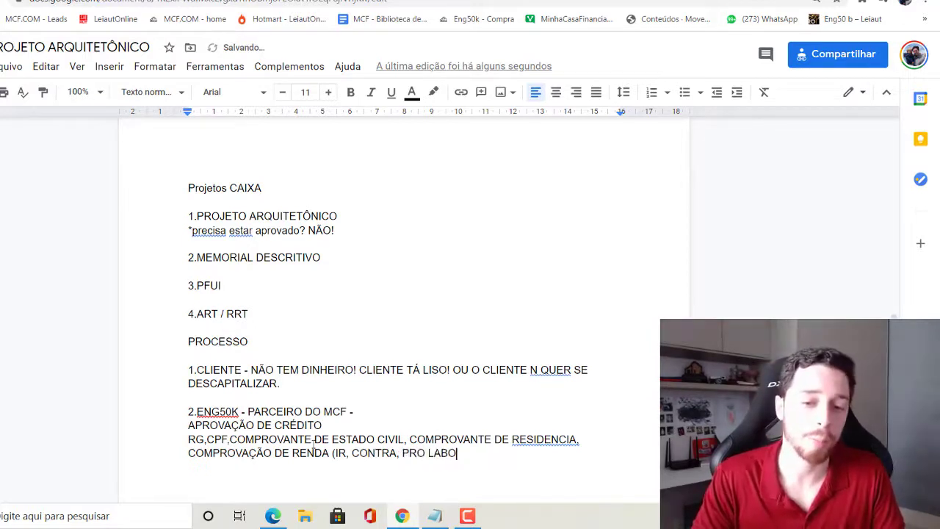
type("RE)")
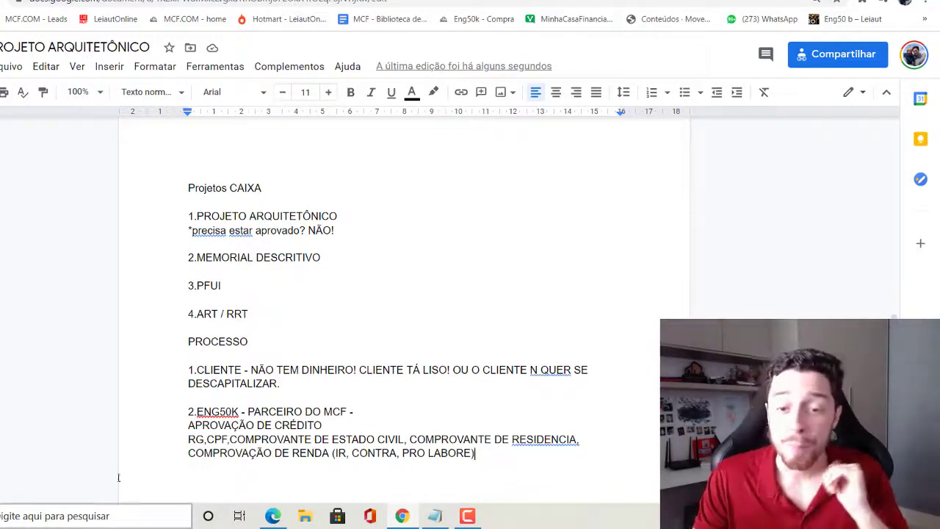
- Accept the spelling suggestion RESIDÊNCIA for RESIDENCIA and start a new line
right_click(528, 440)
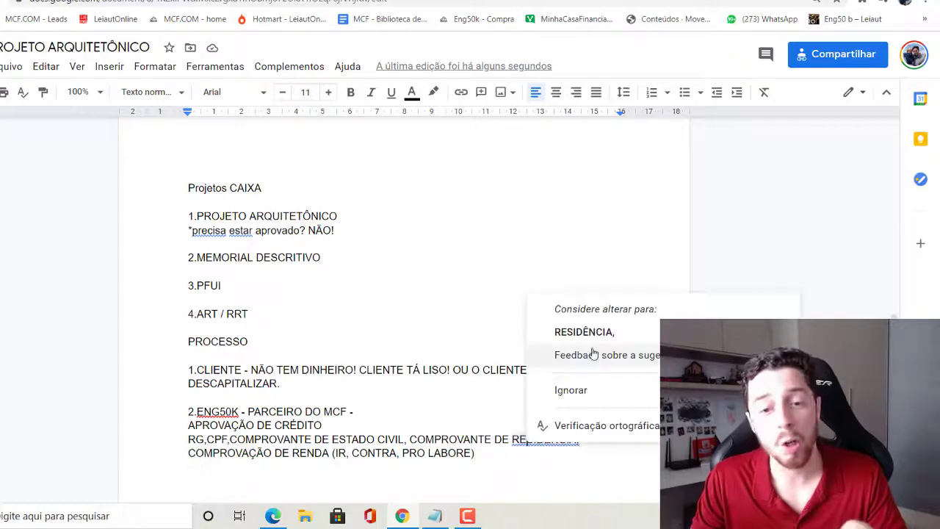
left_click(593, 338)
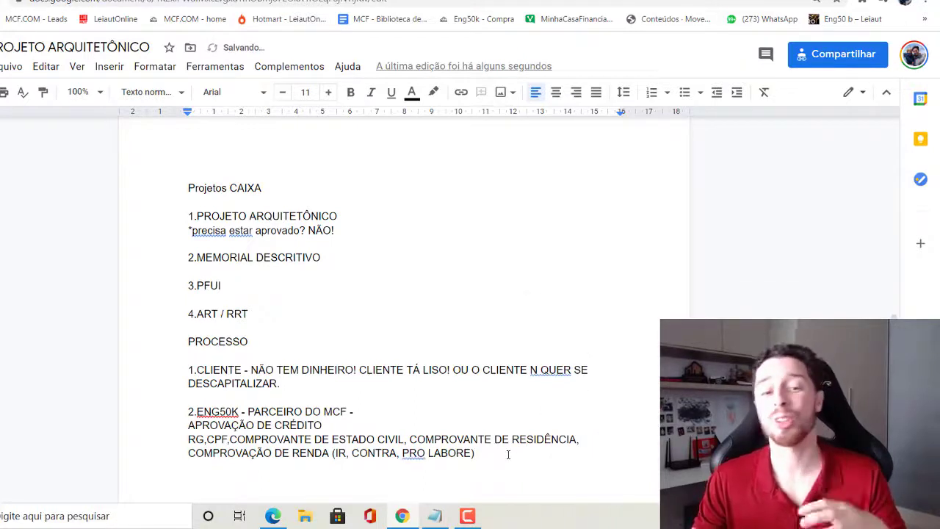
key("Return")
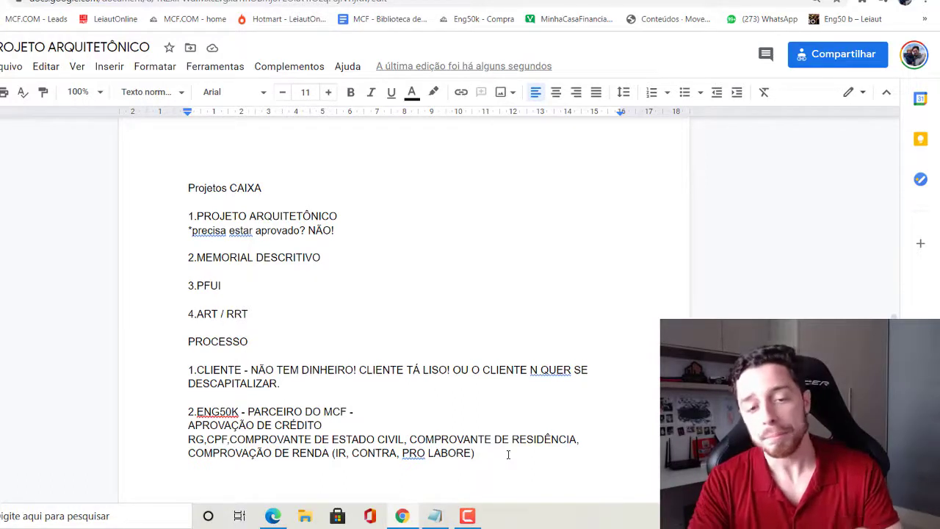
- Add step '3.OLÁ! VC TEM 500MIL! SABIA?' followed by the client's excited reply line
type("3.")
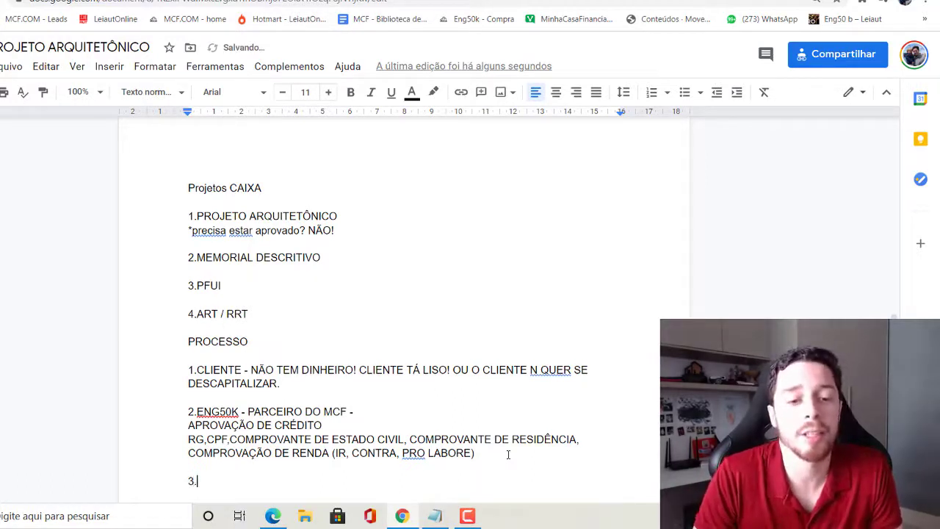
type("OLÁ! VC TEM ")
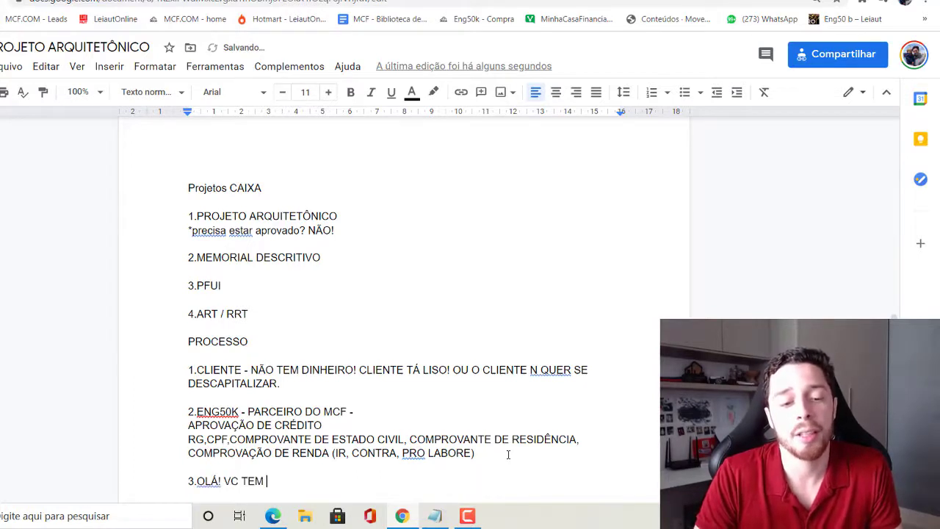
type("500MIL! ")
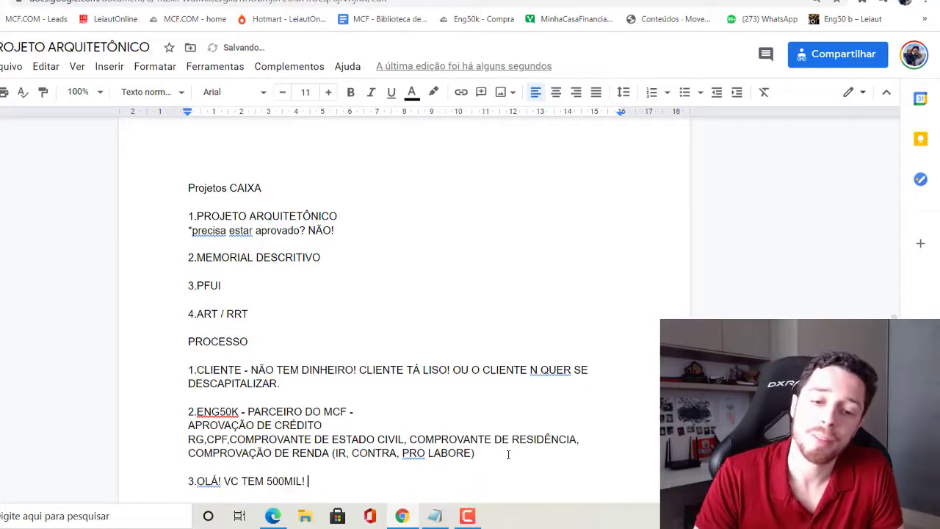
type("SABIA?")
key("Return")
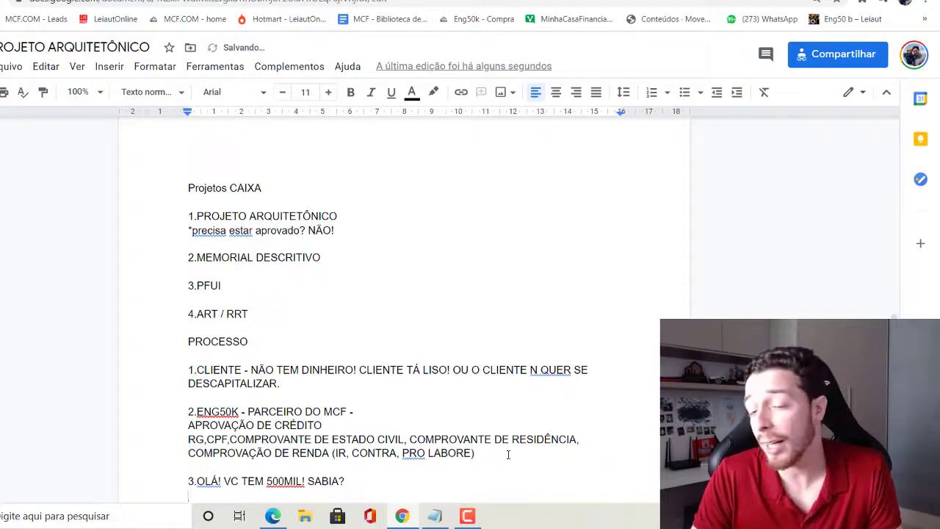
scroll(250, 320, "down", 2)
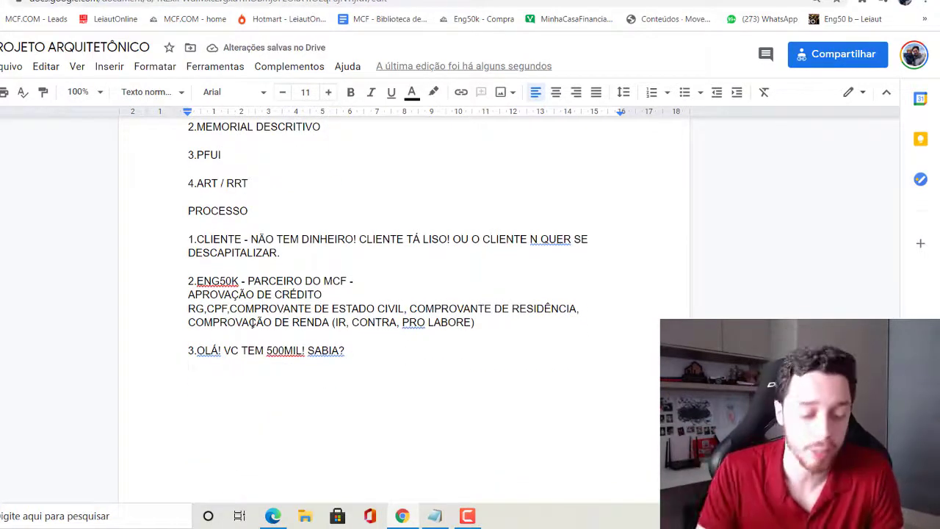
type("MÃO!")
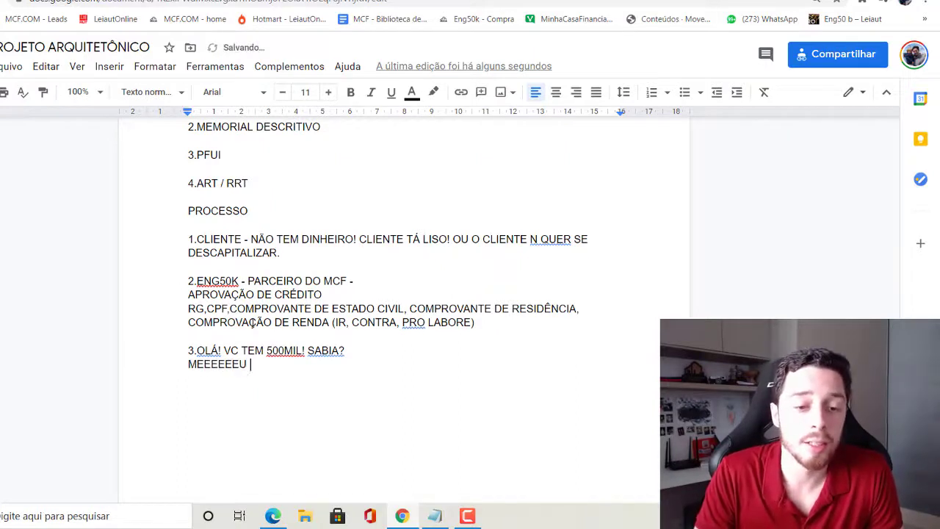
type(" TO MT FELIZ!!! VAMO GASTAR...")
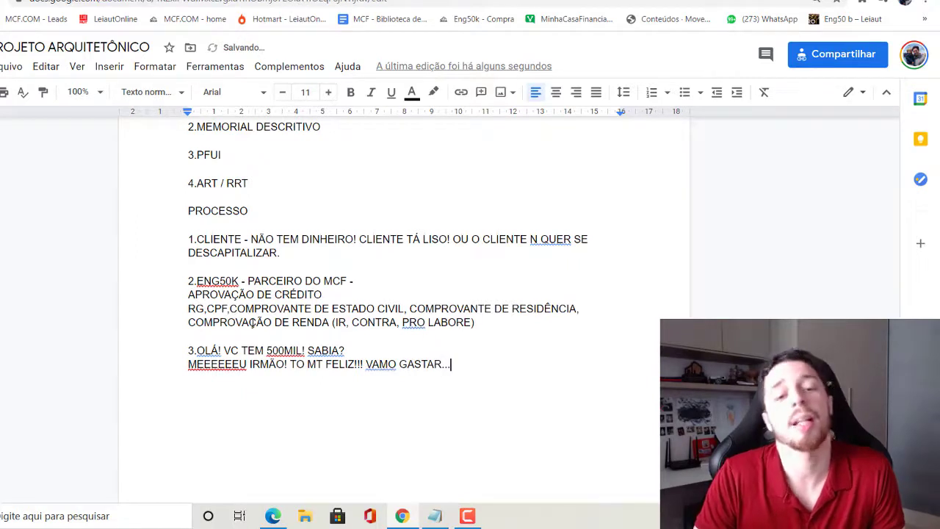
key("Return")
type("4.ESCOLHER O TERRENO")
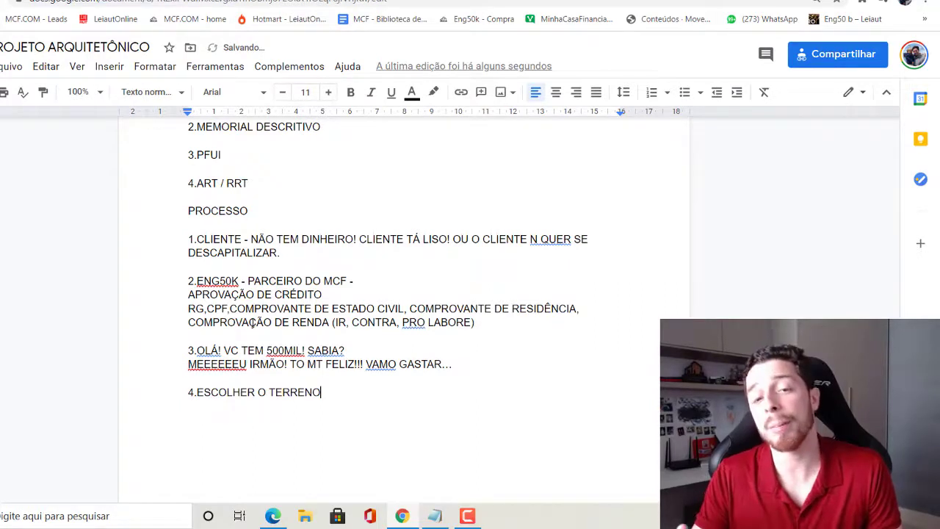
- Write '100K (400K)' beneath step 4, leave a blank line, and start '5.'
key("Return")
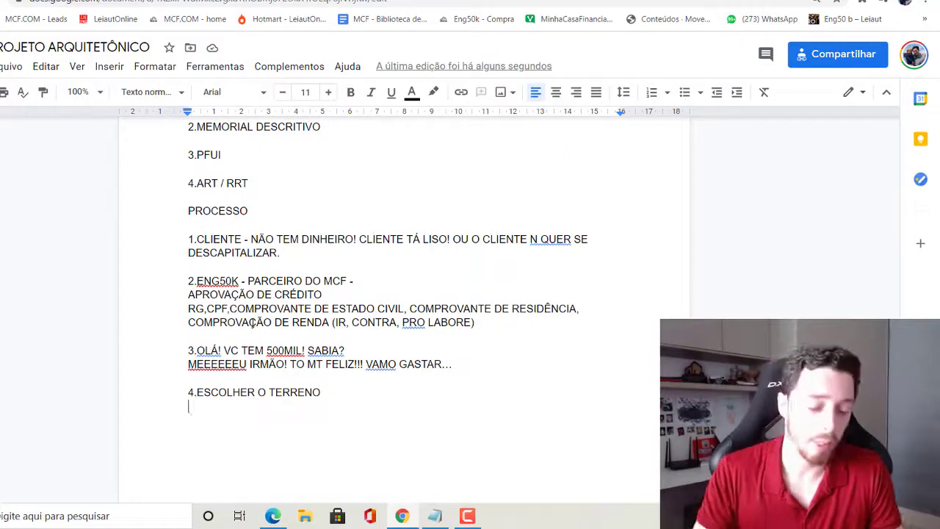
type("100K")
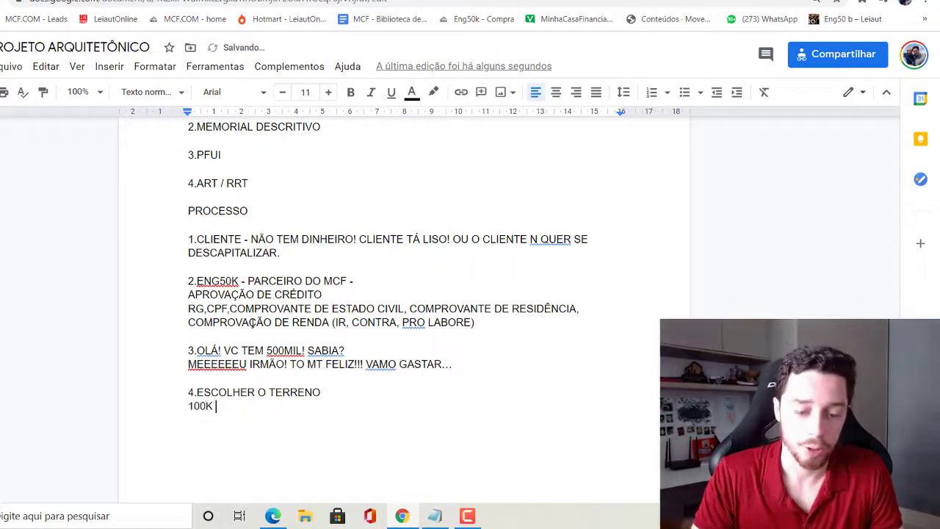
type("(")
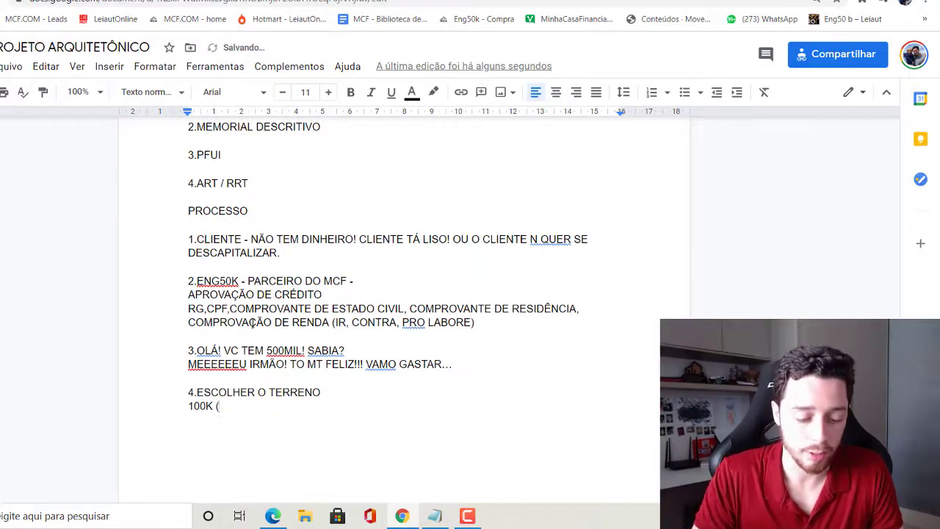
type("400K)")
key("Return")
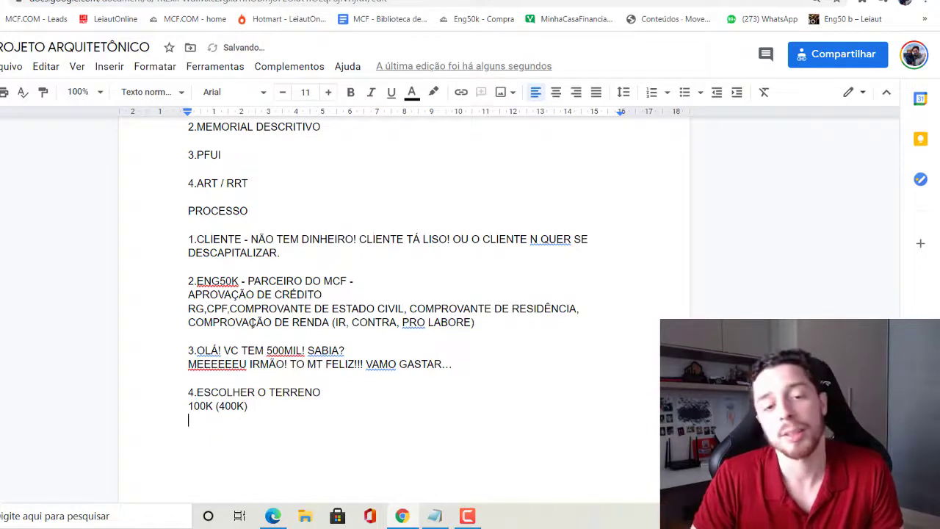
key("Return")
type("5.")
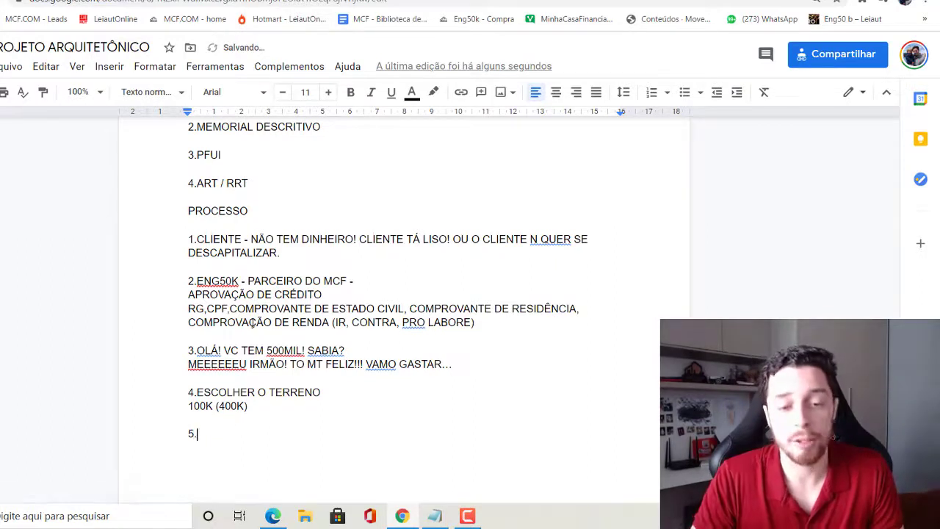
type("ORÇAMEN")
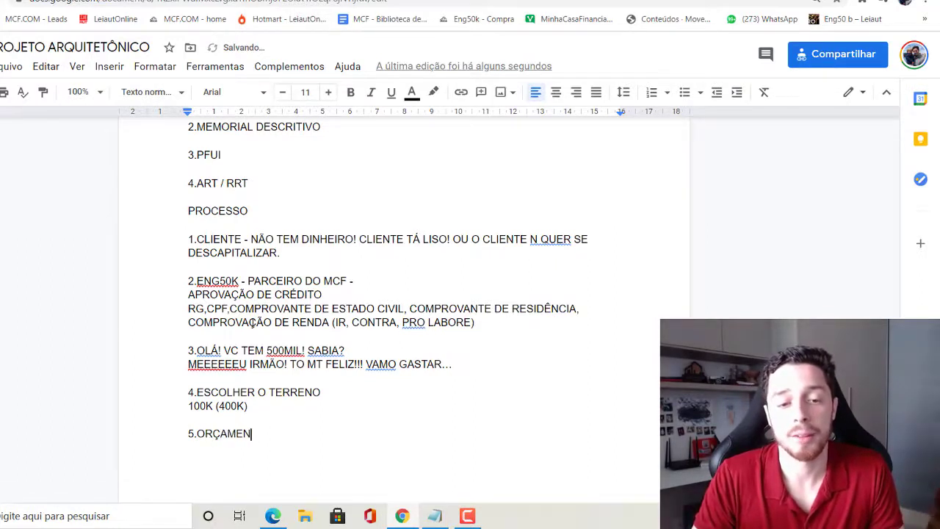
type("PRA")
- Correct the step 5 title to 'ORÇAMENTO PARAMETRIZADO'
key("BackSpace")
key("BackSpace")
type("AR")
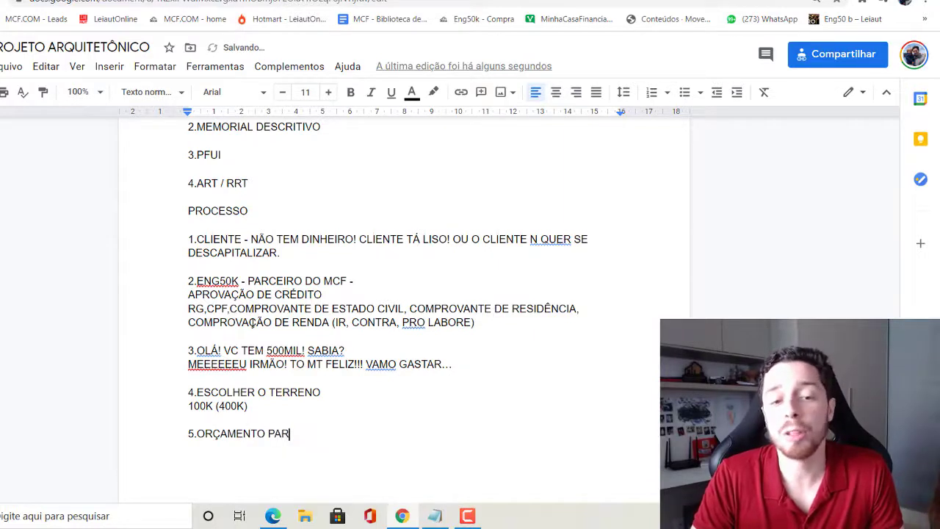
type("AMETR")
key("BackSpace")
key("BackSpace")
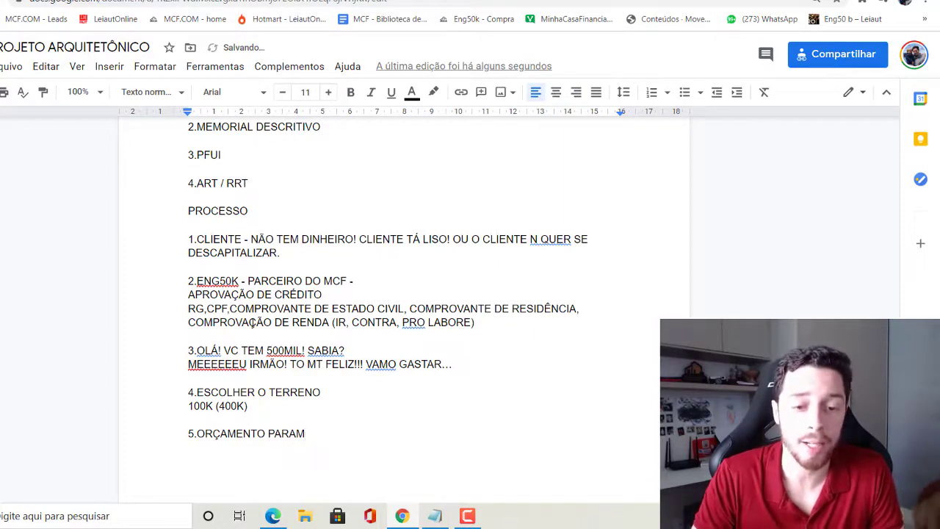
type("ETRIZADO")
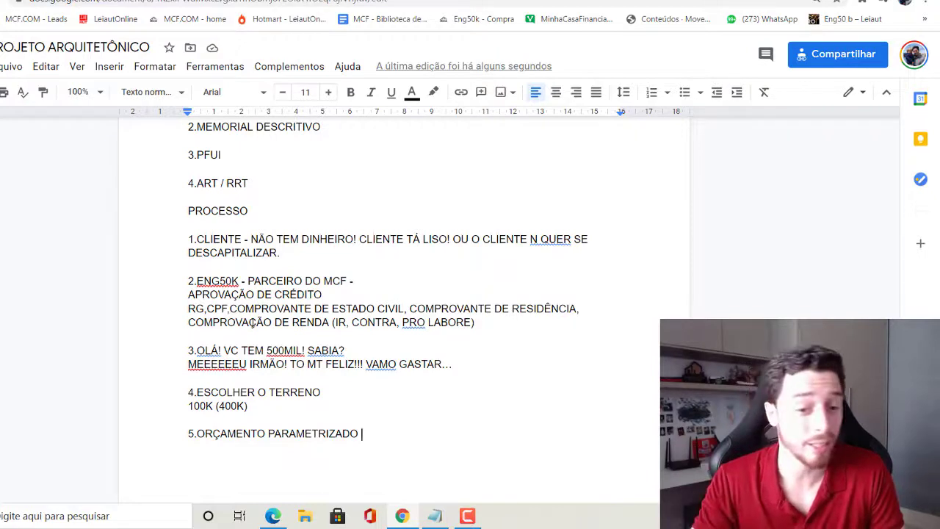
- Add the note 'PRÓXIMA AULA VOU BOTAR O HARVEY PARA VC CONHECER' under step 5, plus a blank line
key("Return")
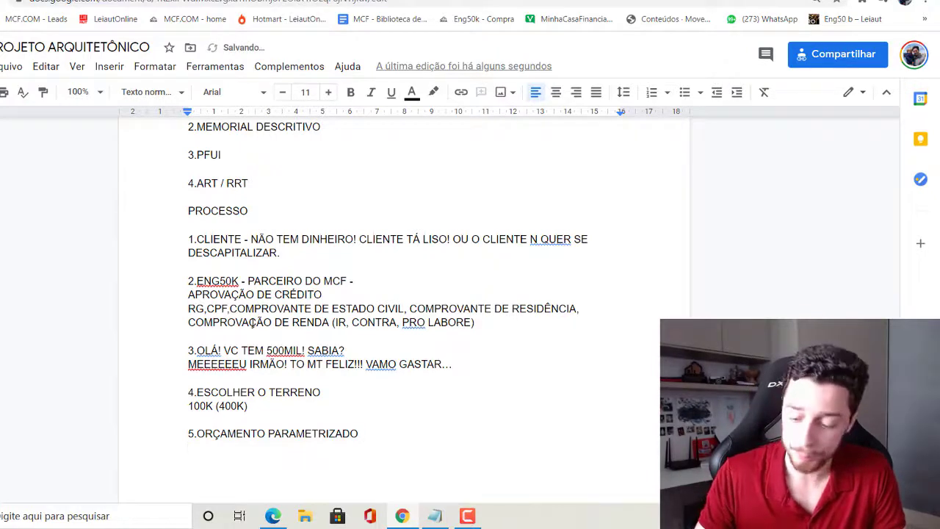
type("-PRÓXIMA A")
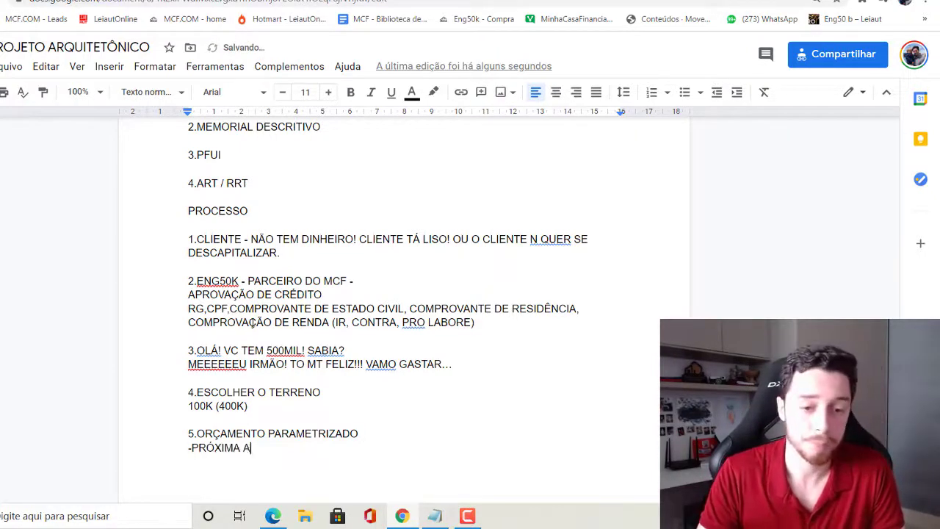
type("HA")
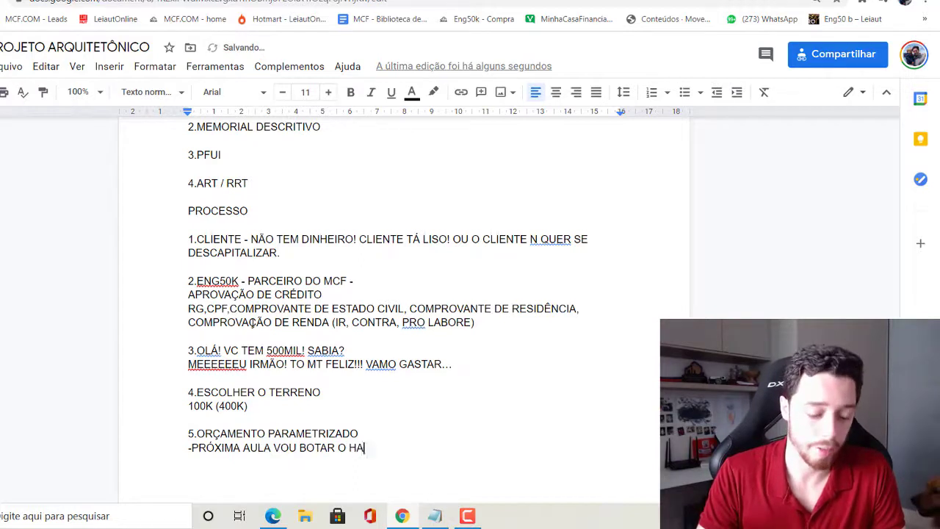
type("RVEY PARA VC CONHECER")
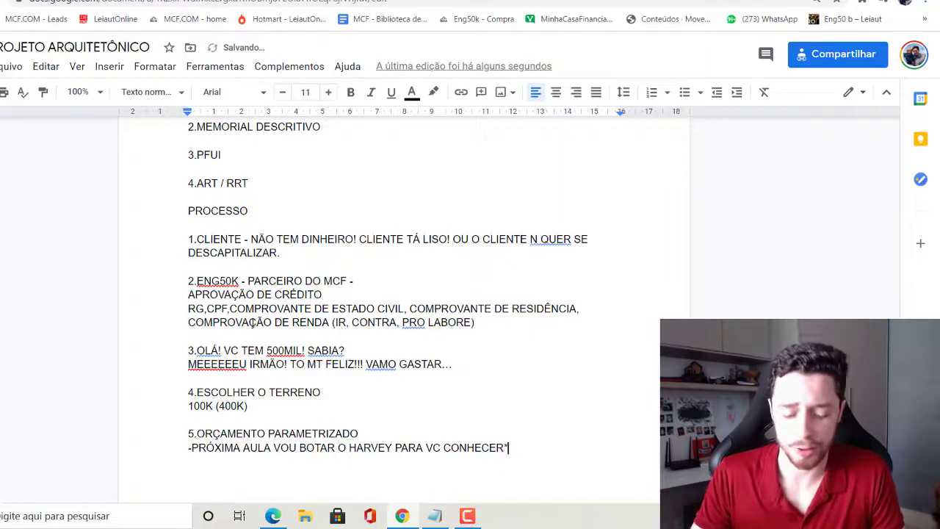
type("\"")
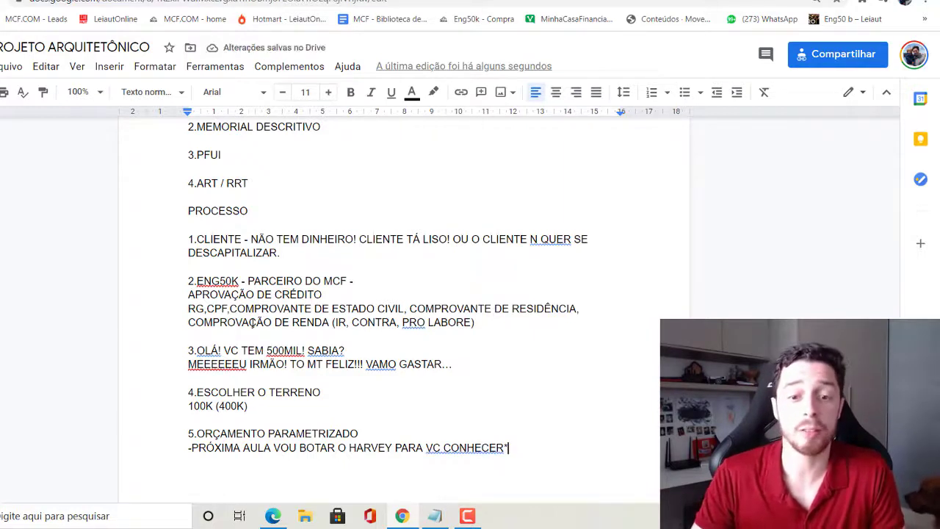
key("Return")
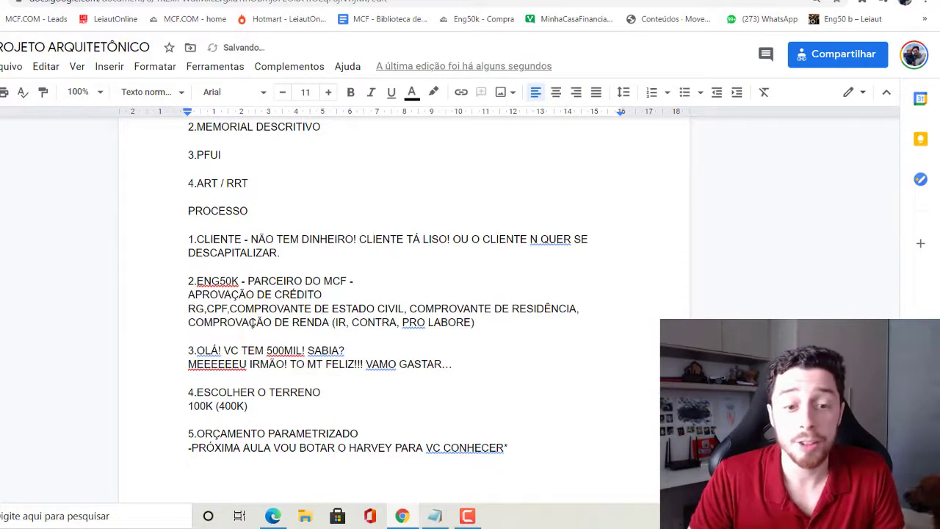
key("Return")
type("6.EU CONSTRUO PARA V")
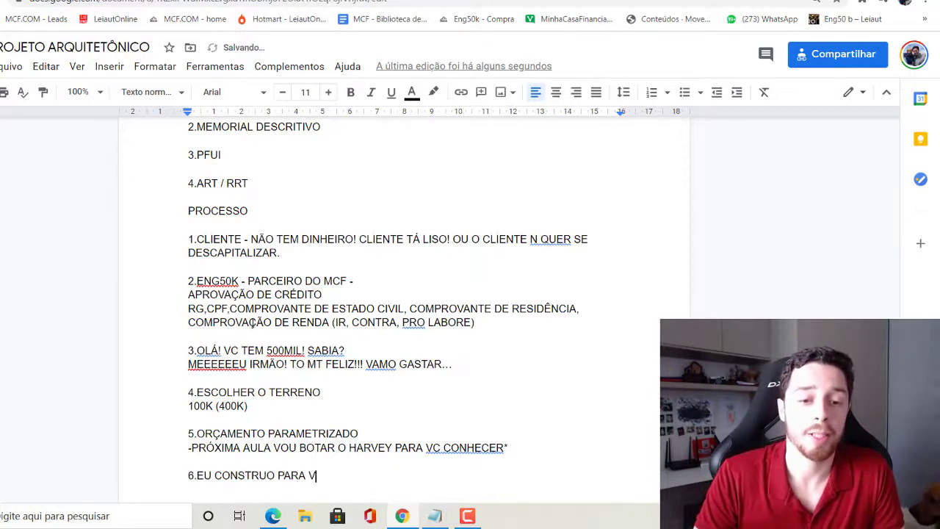
- Finish step 6 as 'EU CONSTRUO PARA VC COM 400K - 120M² PADRÃO ALTO!'
type("C COM 400K")
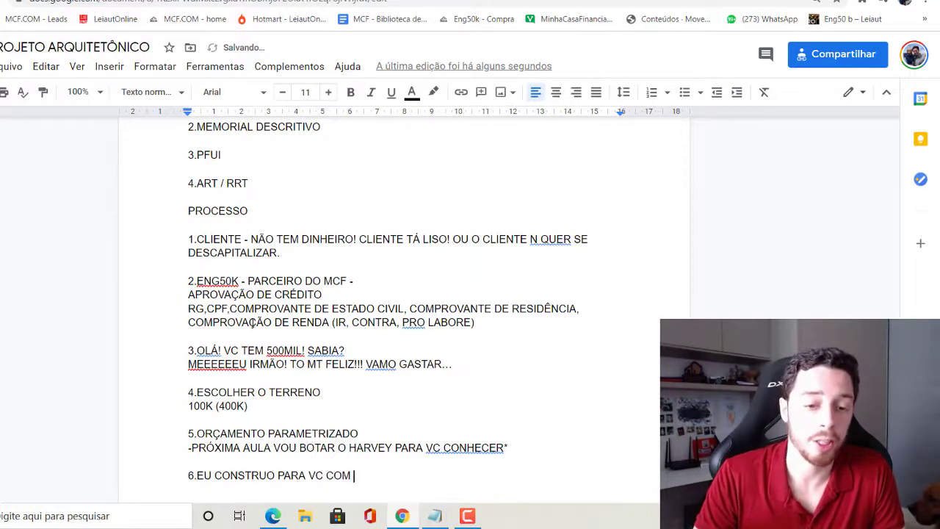
type(" - 1")
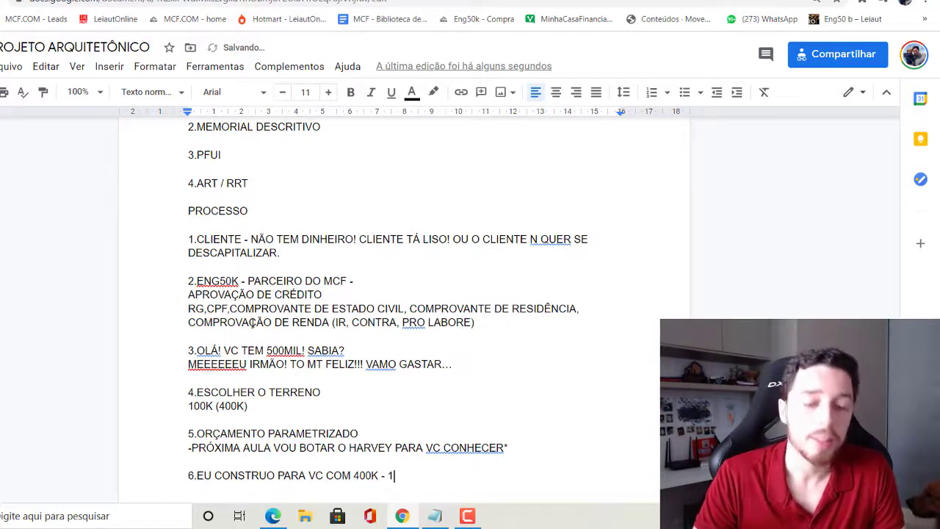
type("20M²")
scroll(252, 323, "down", 1)
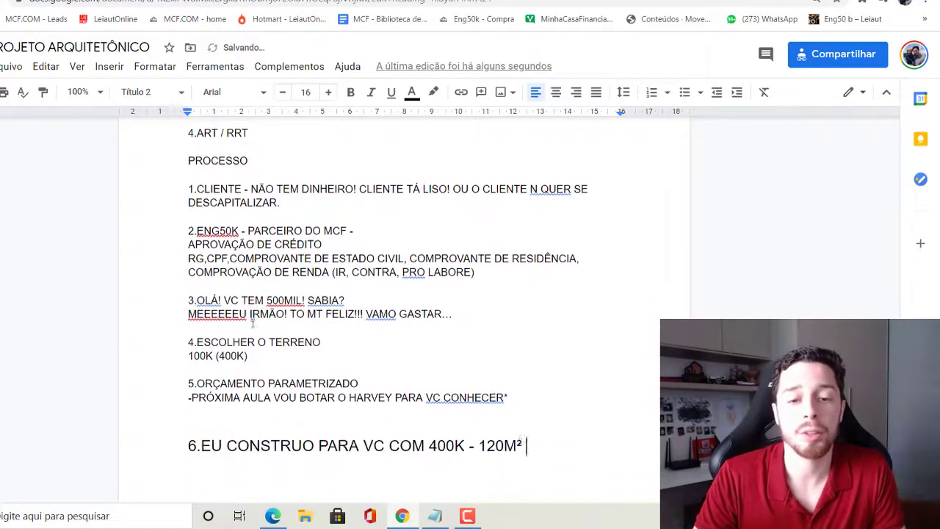
type("PAD")
key("BackSpace")
key("BackSpace")
key("BackSpace")
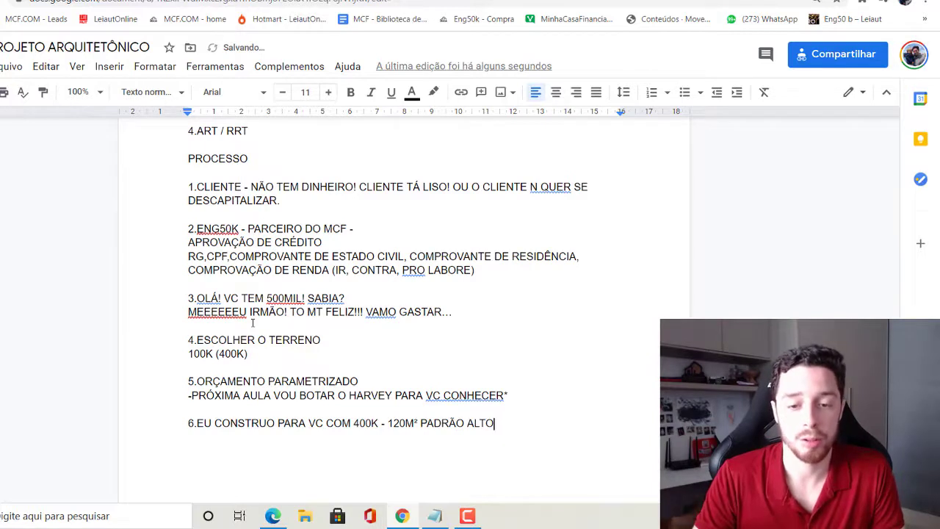
type("!")
- Add step 7 'BLZ! VAMOS FECHAR.' after a blank line
key("Return")
key("Return")
type("7.")
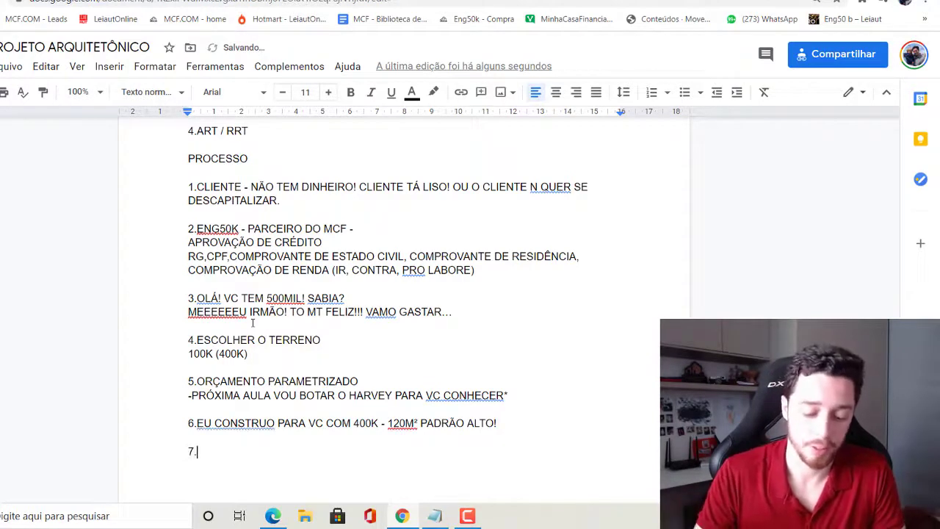
type("BLZ! VAMOS FECHAR")
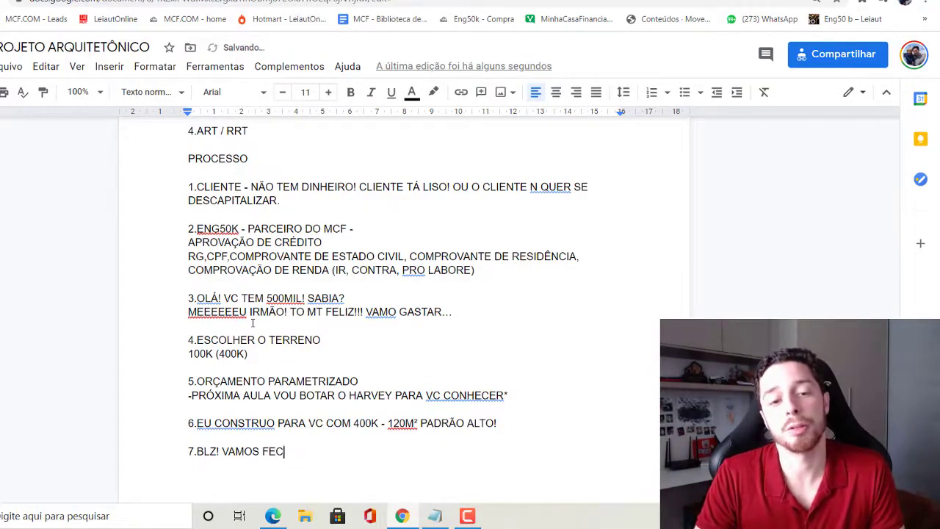
type(".")
key("Return")
key("Return")
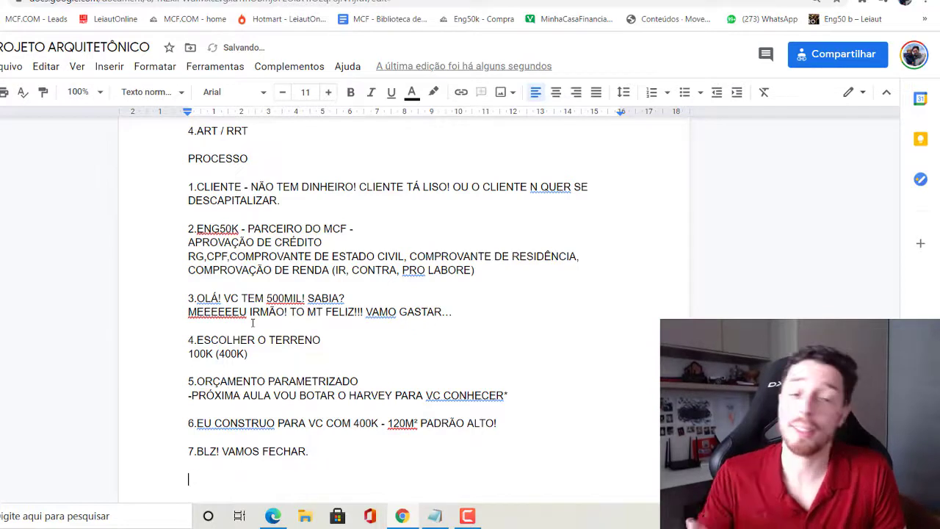
- Begin step 8 with '8.' and 'BOLETO', toward 'BOLETO DA ENG - 750 REAIS'
type("8.")
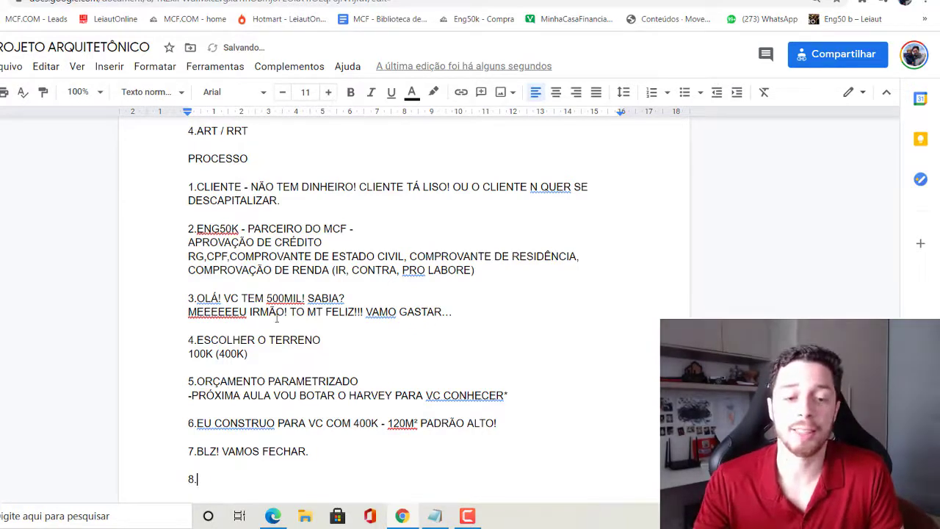
scroll(277, 318, "up", 3)
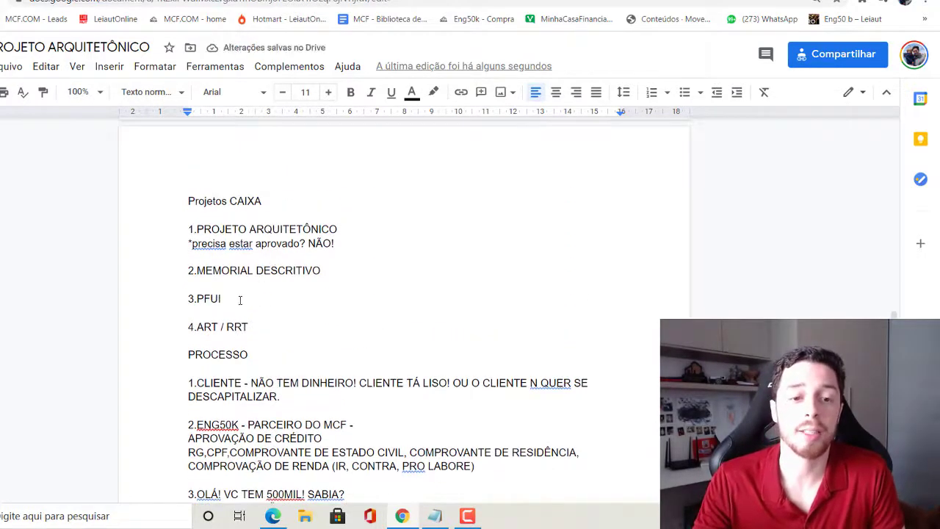
scroll(258, 293, "down", 5)
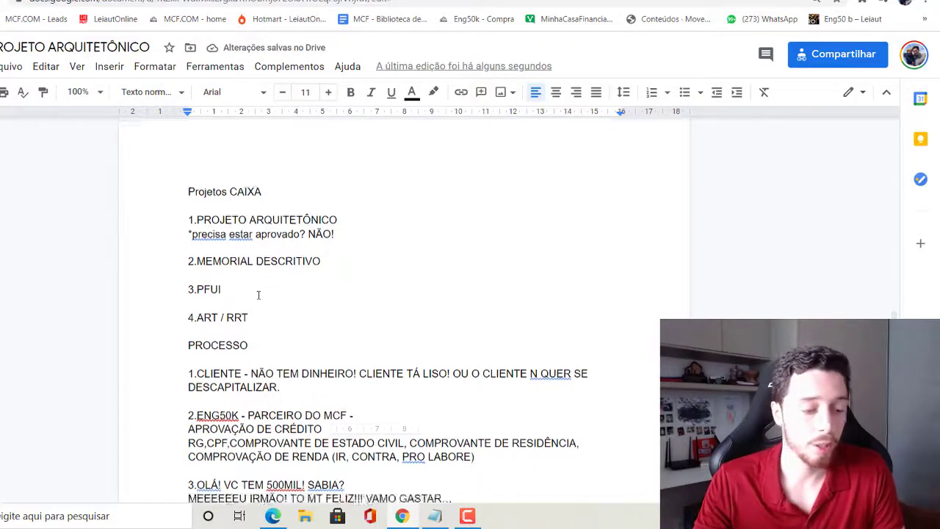
type("8.BOLETO DA ENG - 750 REAIS")
type("9.SE MEU CLI")
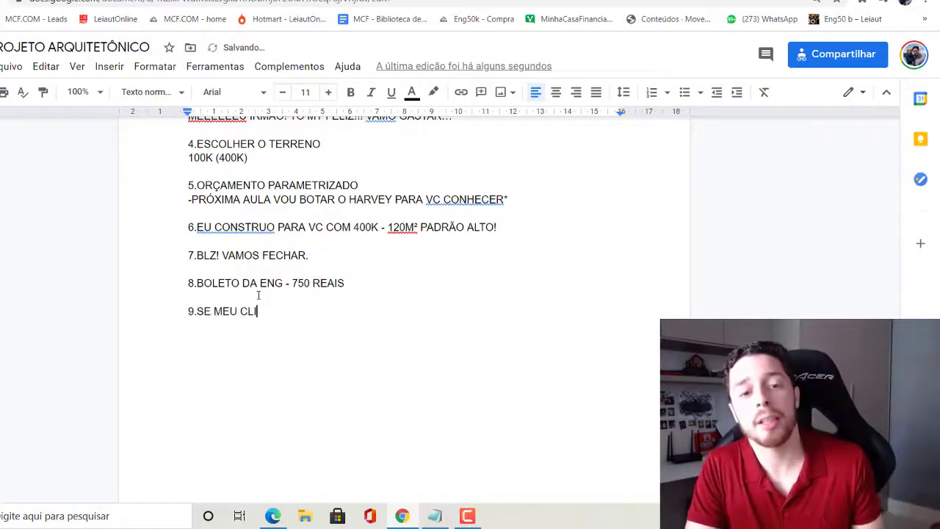
- Finish step 9 with the answer 'VC PODE ADIANTAR AS DUAS PRIMEIRAS PARCELAS' and open a new browser tab
type("ENTE N TEM DINHEIRO PARA COMEÇAR A")
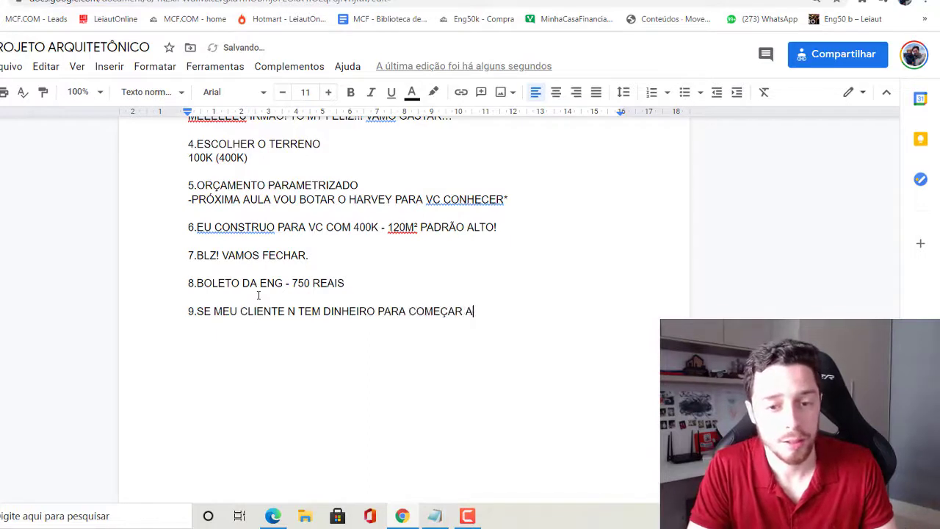
type("N ")
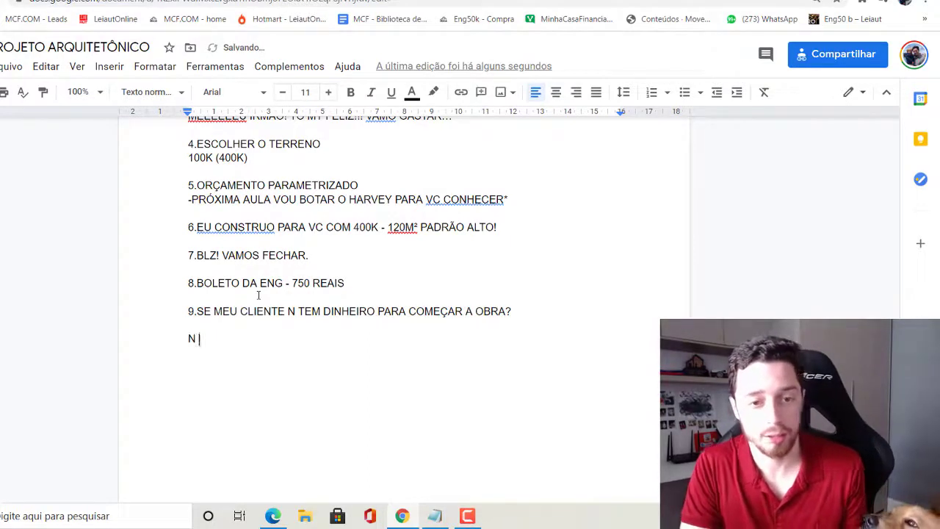
type("TEM PROBLEMA! V")
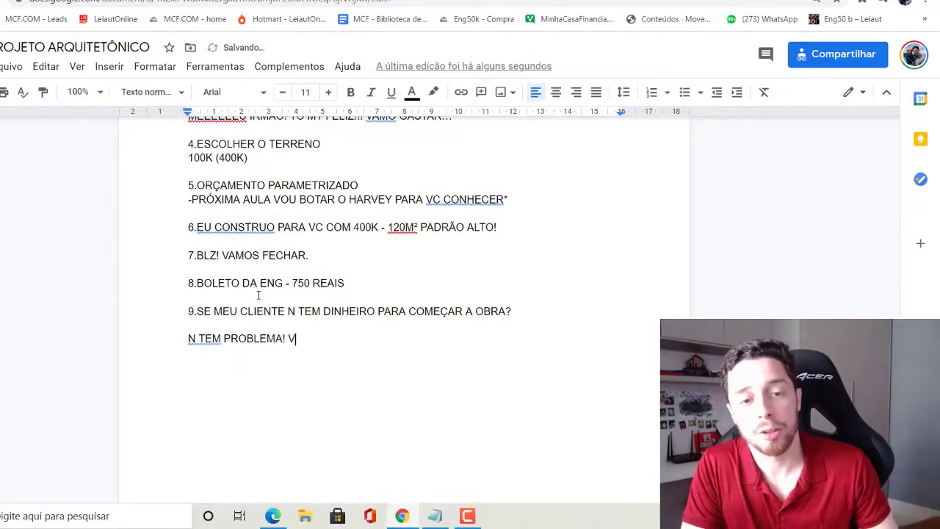
type("S DUAS PRIMEIRAS PARCELAS PARA COMEÇAR!")
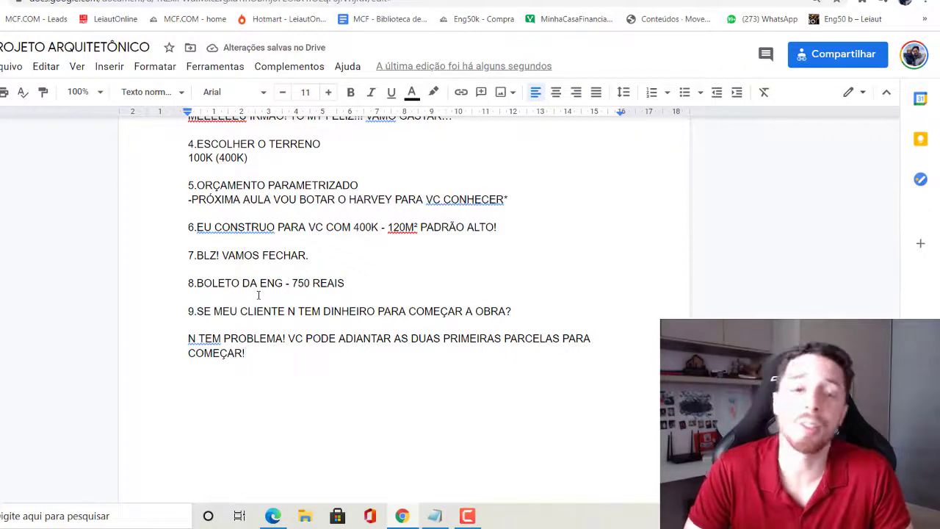
key("ctrl+t")
- Load minhacasafinanciada.com in the new tab
type("H")
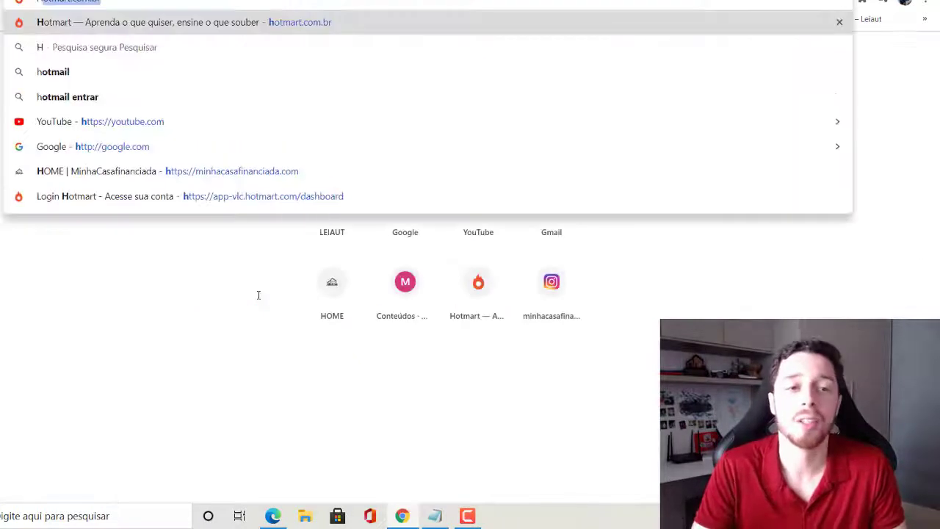
key("BackSpace")
key("BackSpace")
type("M")
key("Return")
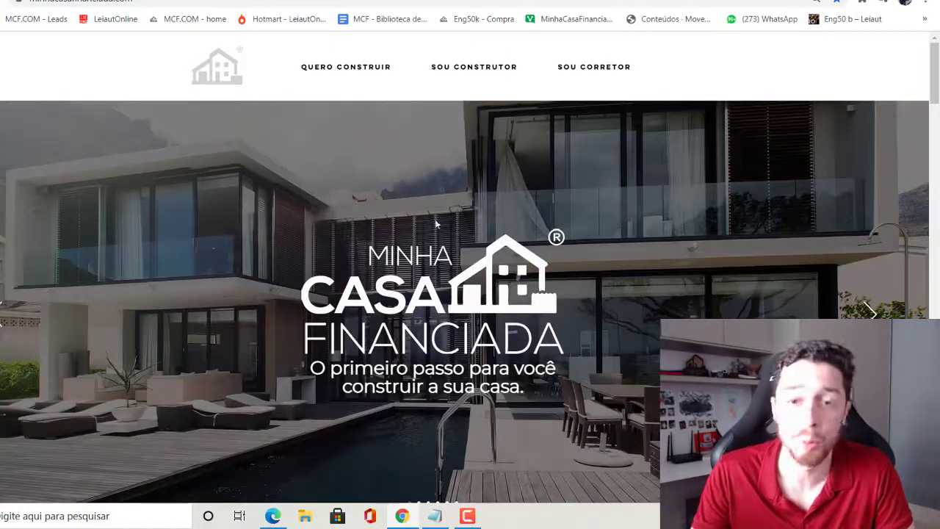
- Go to SOU CONSTRUTOR, then MOVEUP CONSTRUTECH, and scroll down to its service cards
left_click(476, 75)
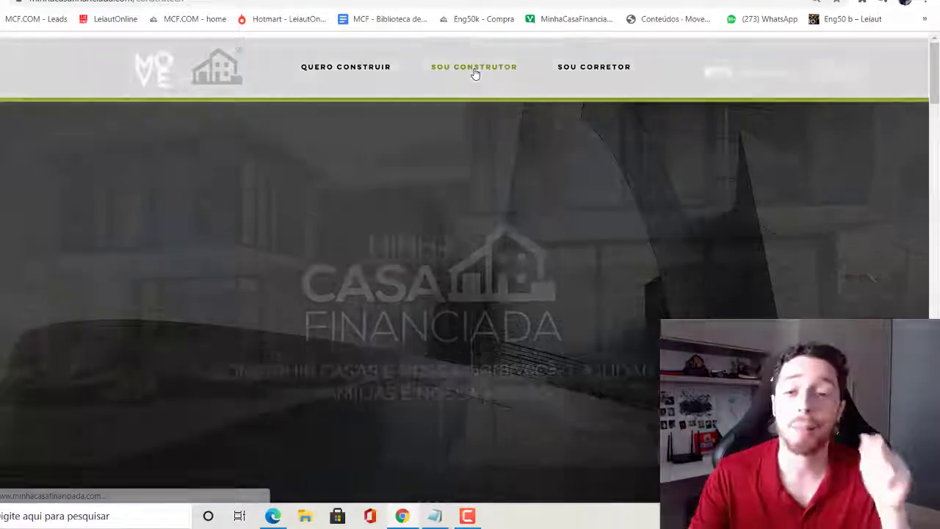
scroll(563, 129, "down", 5)
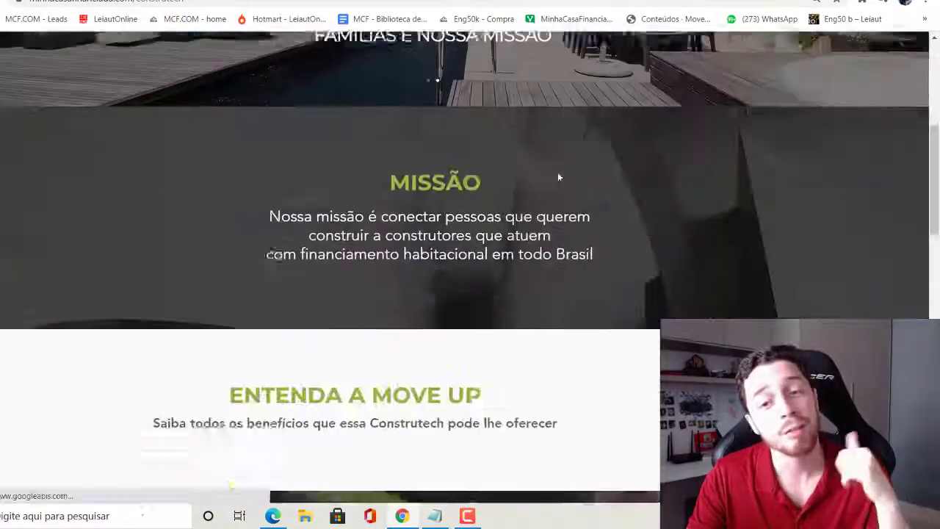
scroll(558, 172, "up", 5)
left_click(267, 74)
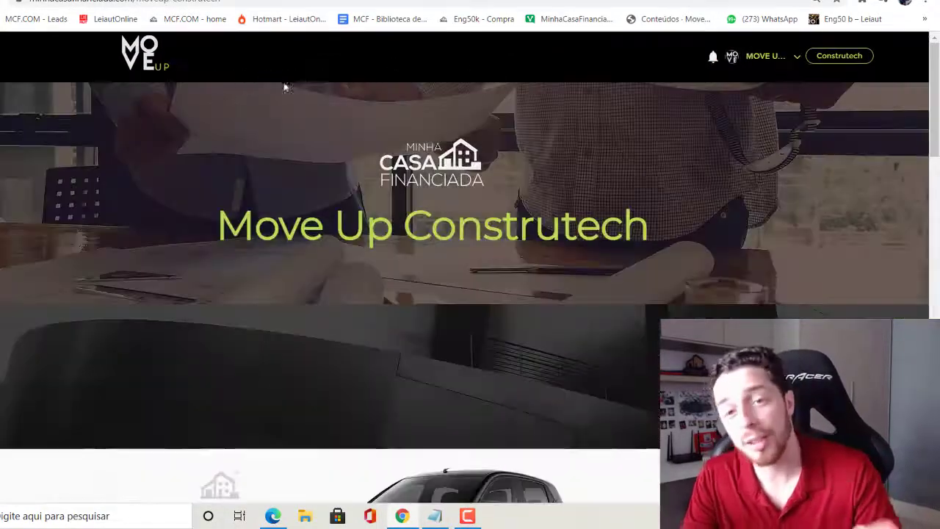
scroll(492, 220, "down", 5)
scroll(489, 225, "down", 6)
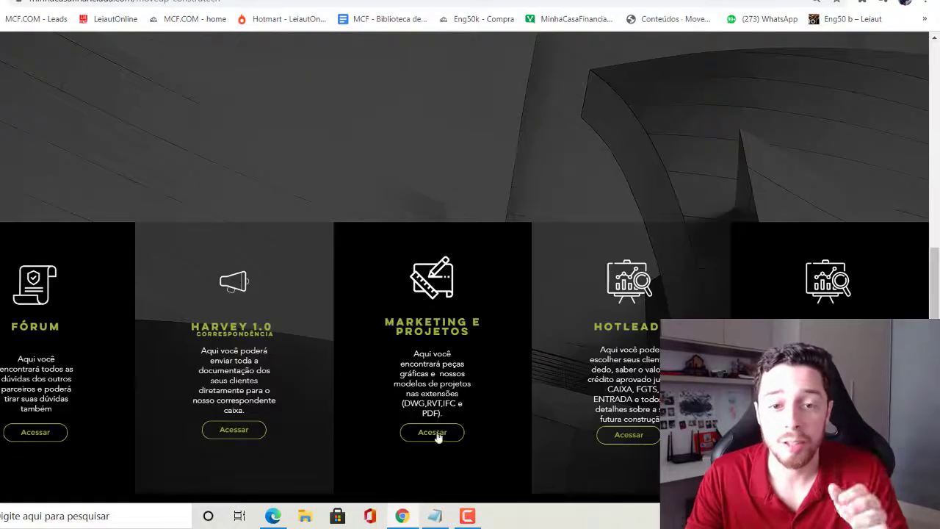
- Open Harvey 1.0's Correspondente page, dismiss the 'Estamos trabalhando normalmente' notice, and review the upload form
left_click(234, 430)
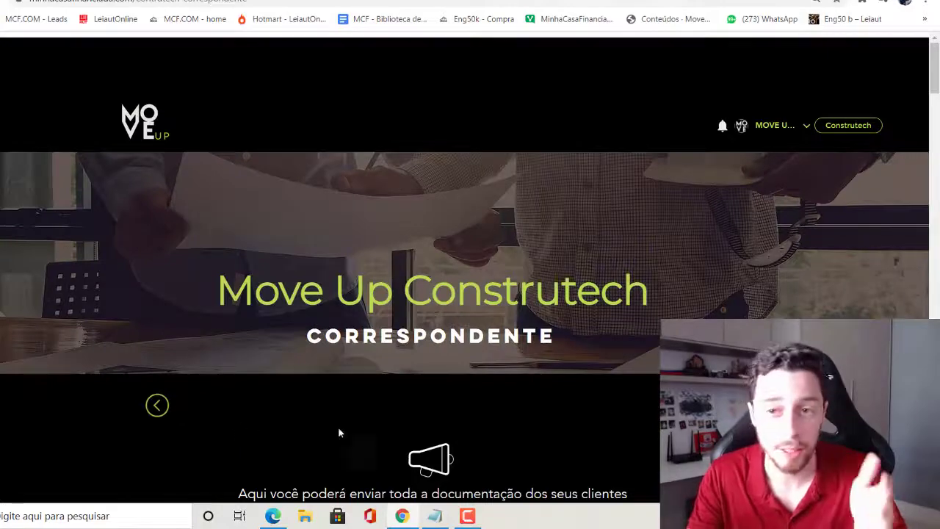
left_click_drag(936, 68, 935, 243)
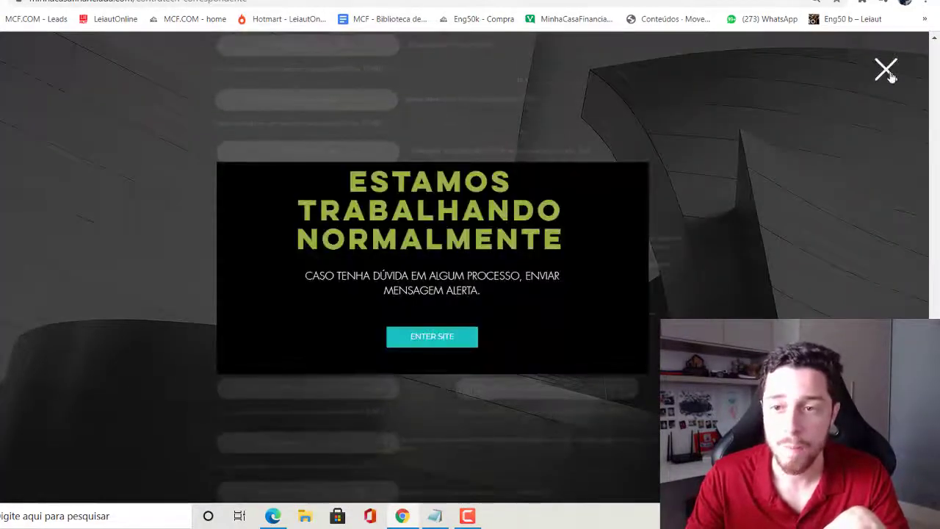
left_click(886, 70)
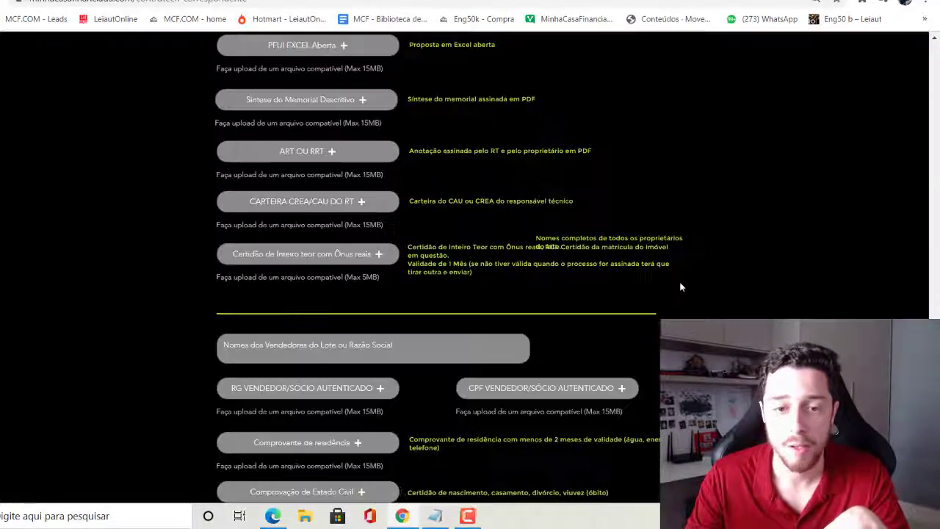
scroll(680, 283, "down", 6)
scroll(224, 226, "up", 1)
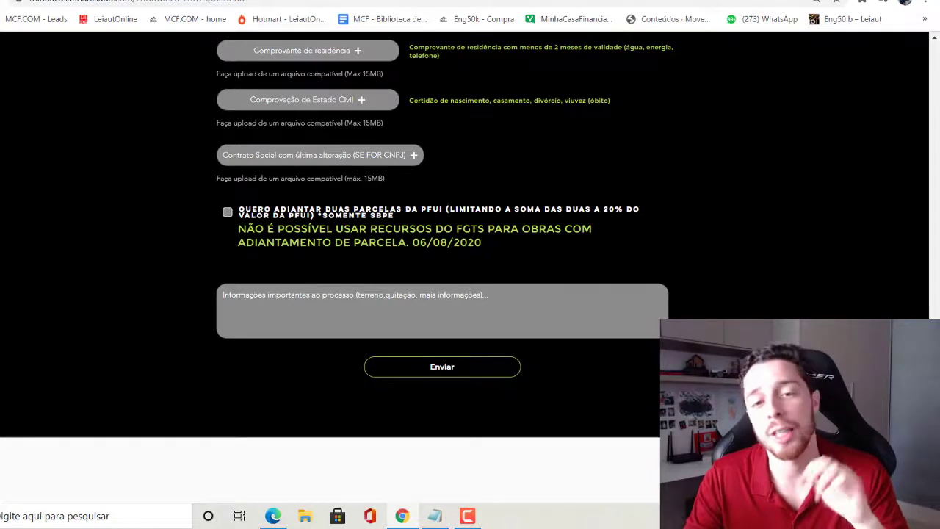
scroll(502, 139, "up", 10)
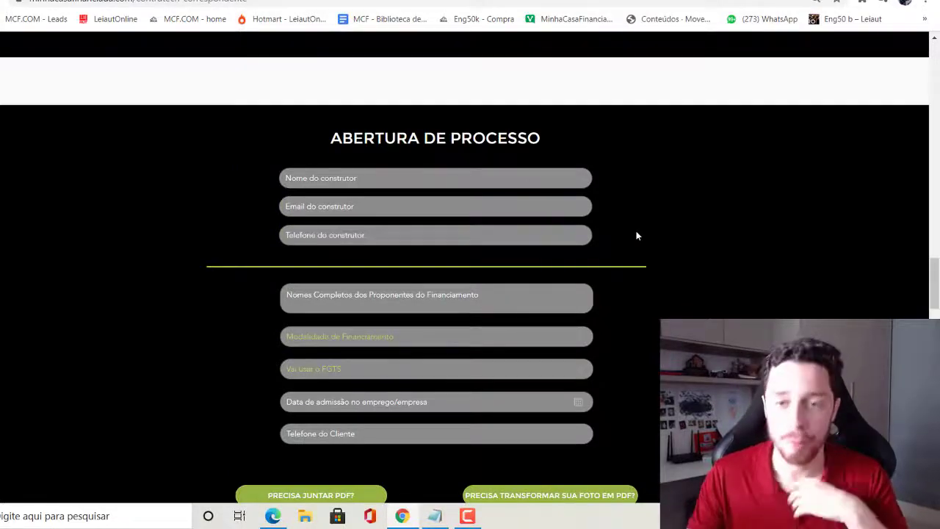
scroll(805, 121, "up", 15)
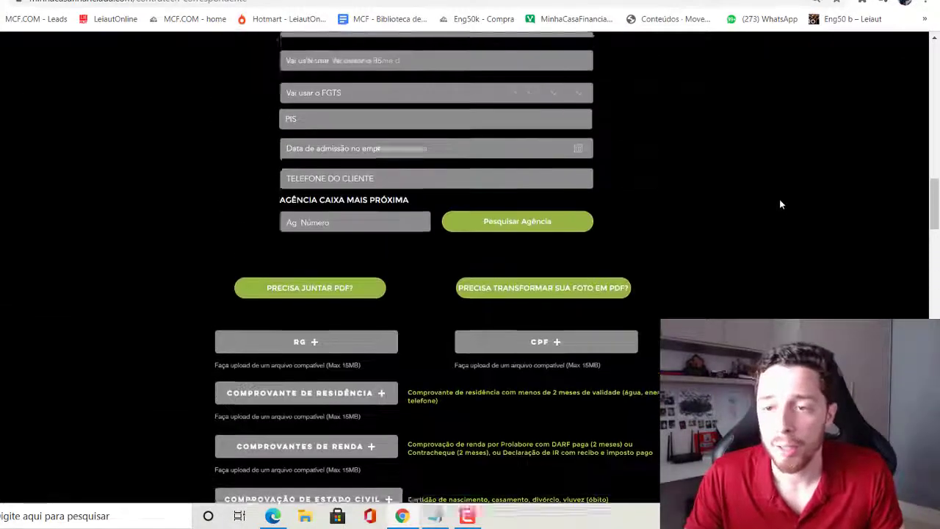
scroll(779, 218, "up", 5)
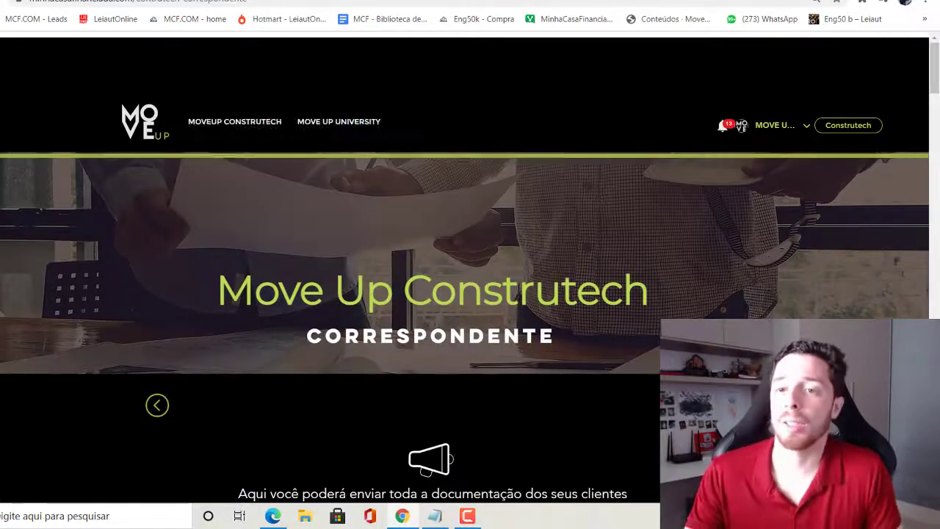
- Switch back to the Projetos CAIXA document in Google Docs
left_click(735, 1)
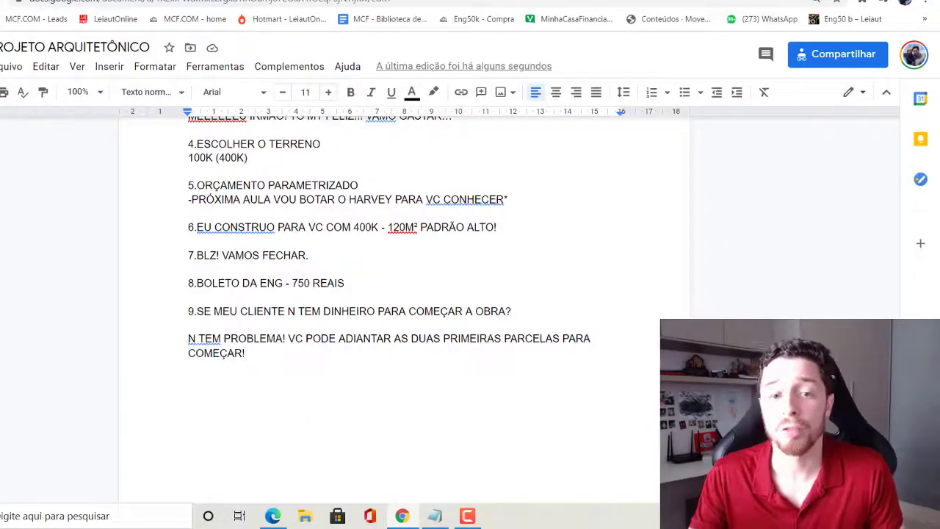